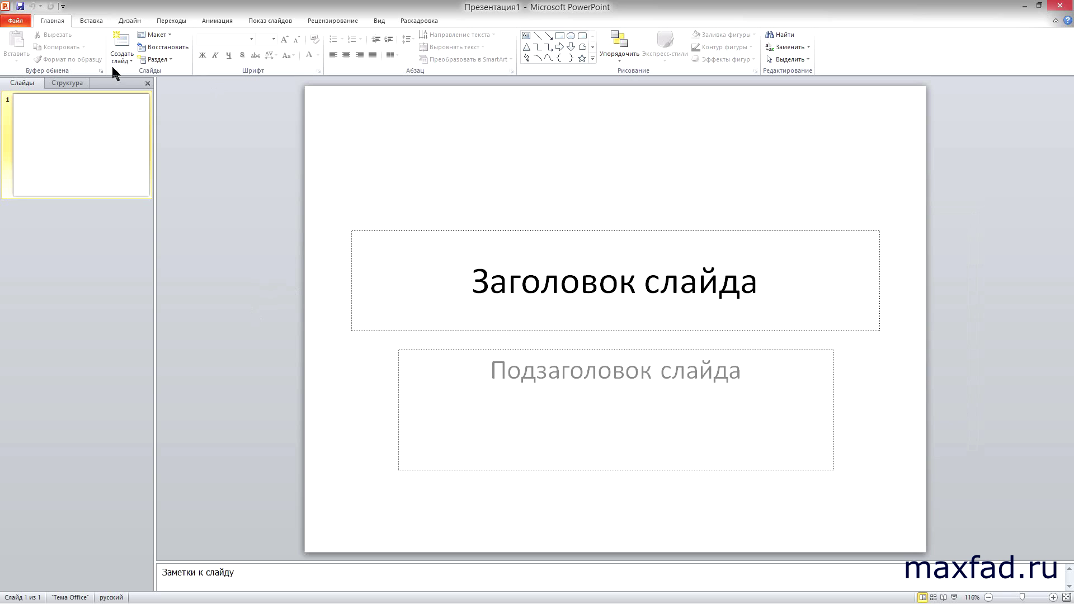
Add a second Title and Content slide with Создать слайд from the Slides pane
{"action": "left_click", "coordinate": [129, 60]}
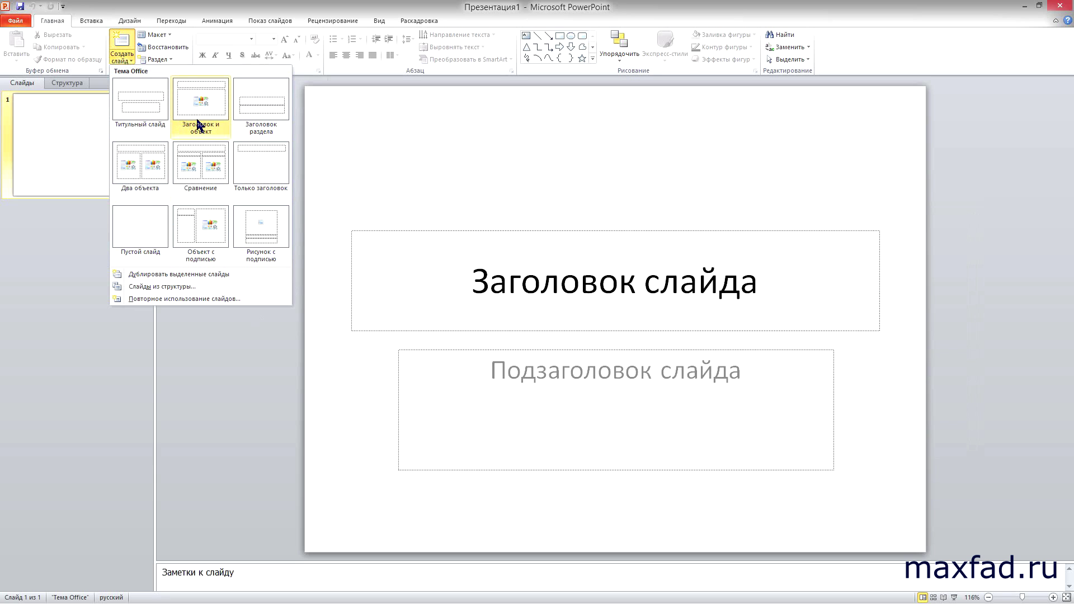
{"action": "key", "text": "Escape"}
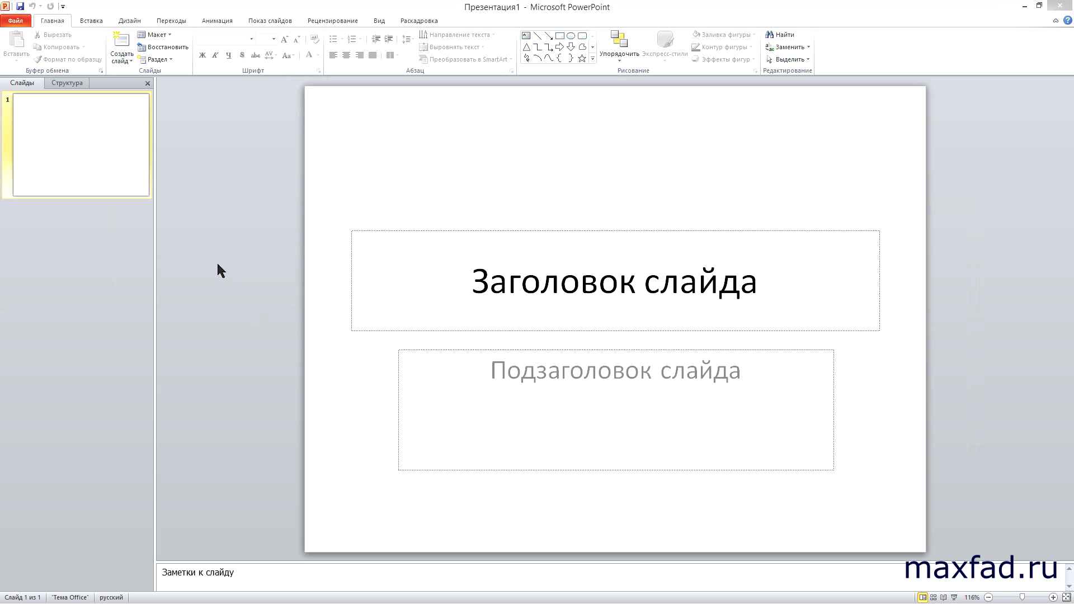
{"action": "left_click", "coordinate": [127, 60]}
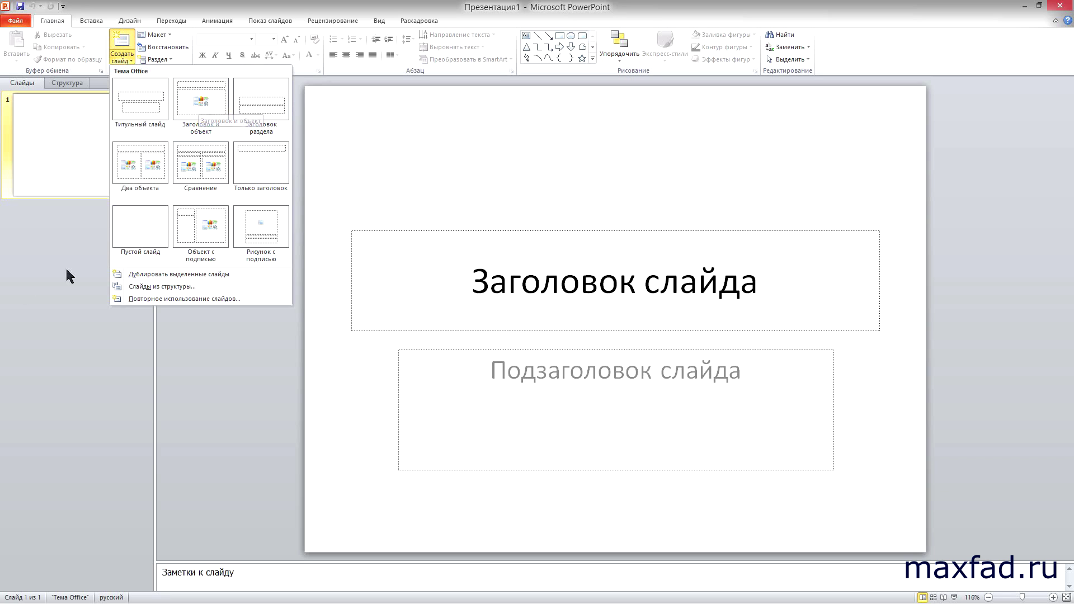
{"action": "right_click", "coordinate": [65, 247]}
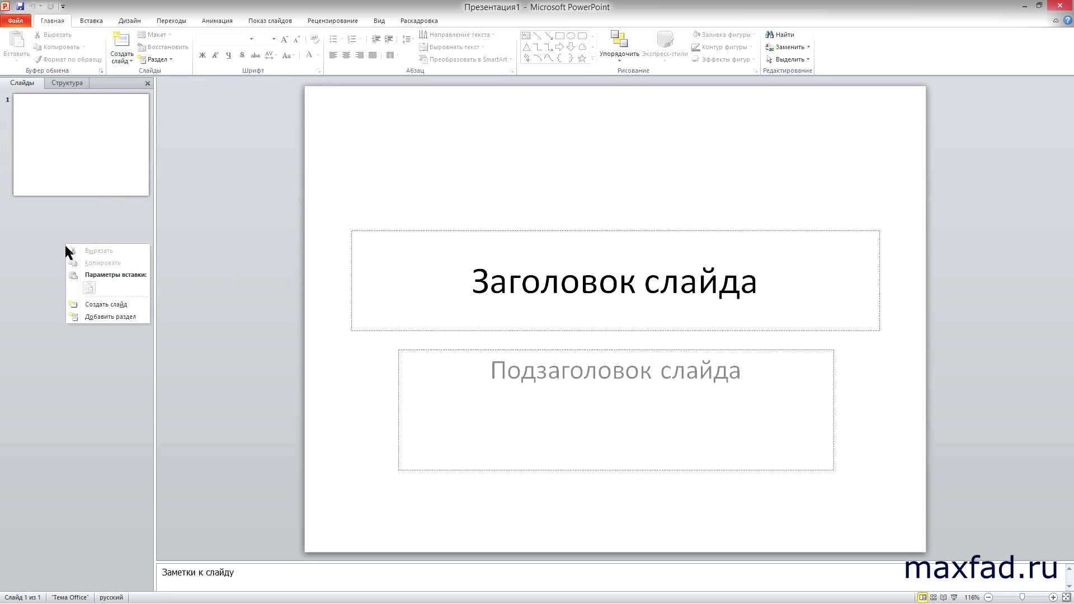
{"action": "left_click", "coordinate": [94, 304]}
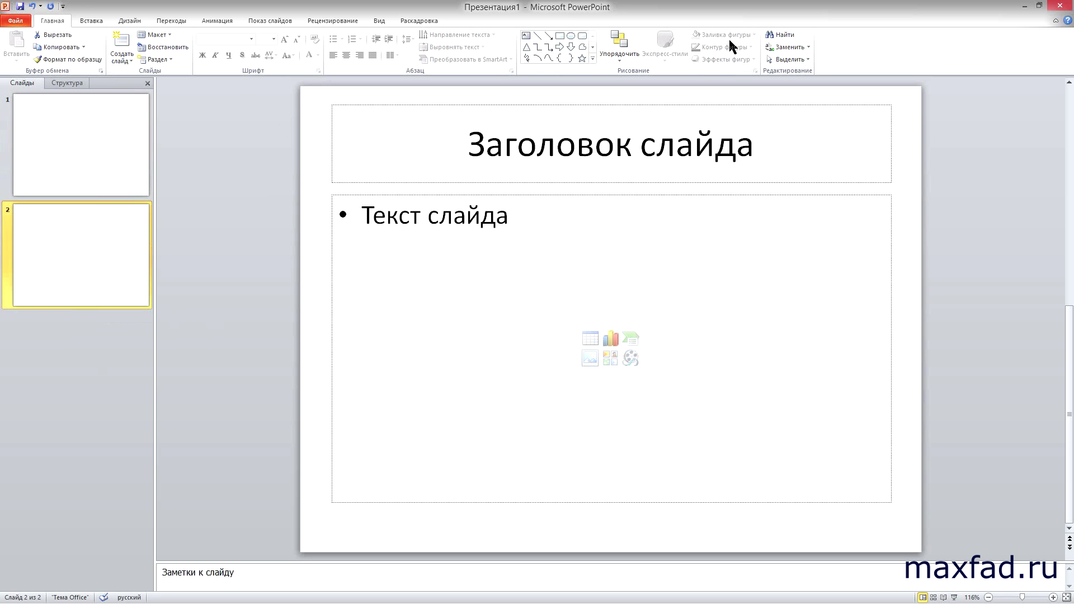
Expand the full Дизайн theme gallery and close it, keeping the Office theme
{"action": "left_click", "coordinate": [436, 271]}
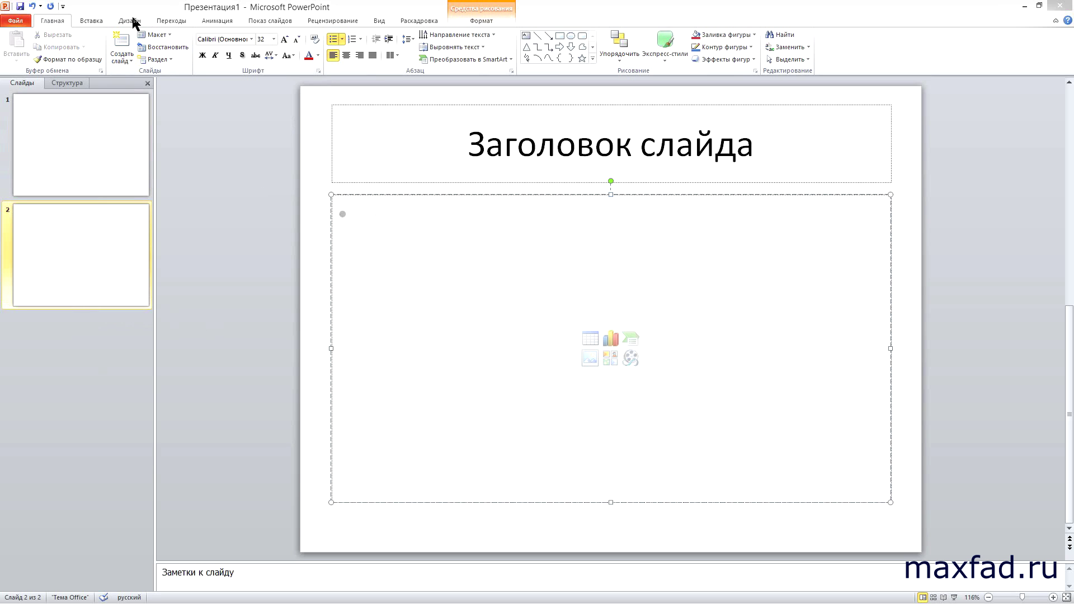
{"action": "left_click", "coordinate": [95, 22]}
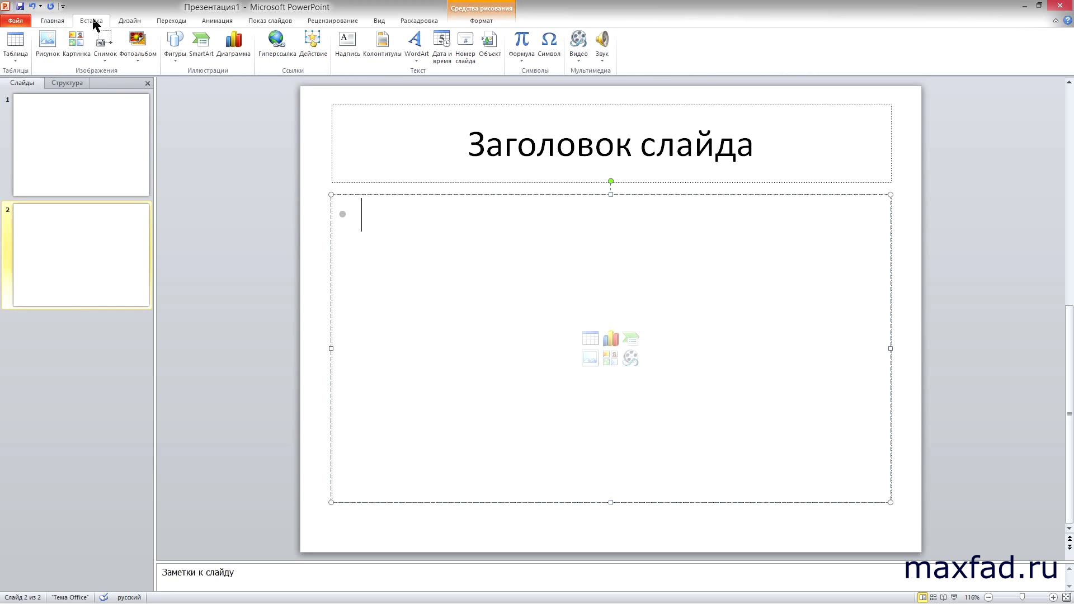
{"action": "left_click", "coordinate": [127, 22]}
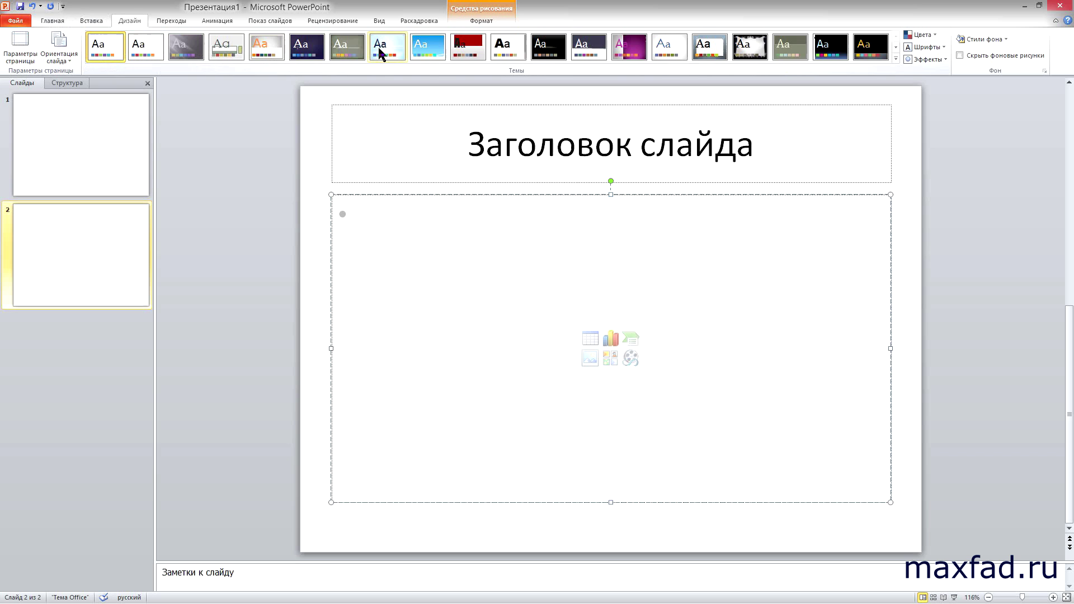
{"action": "left_click", "coordinate": [895, 58]}
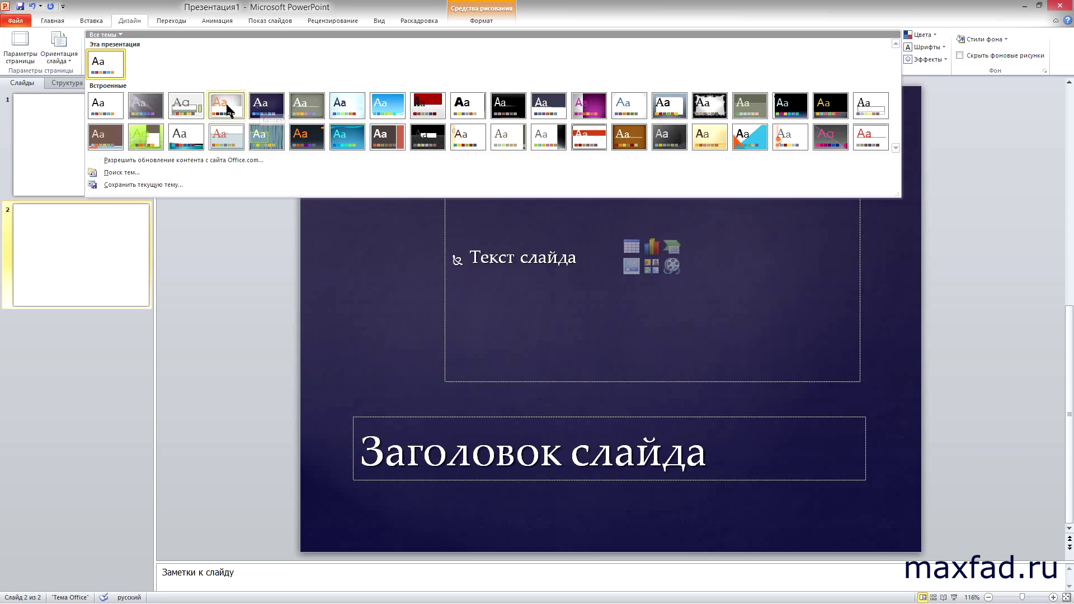
{"action": "left_click", "coordinate": [204, 224]}
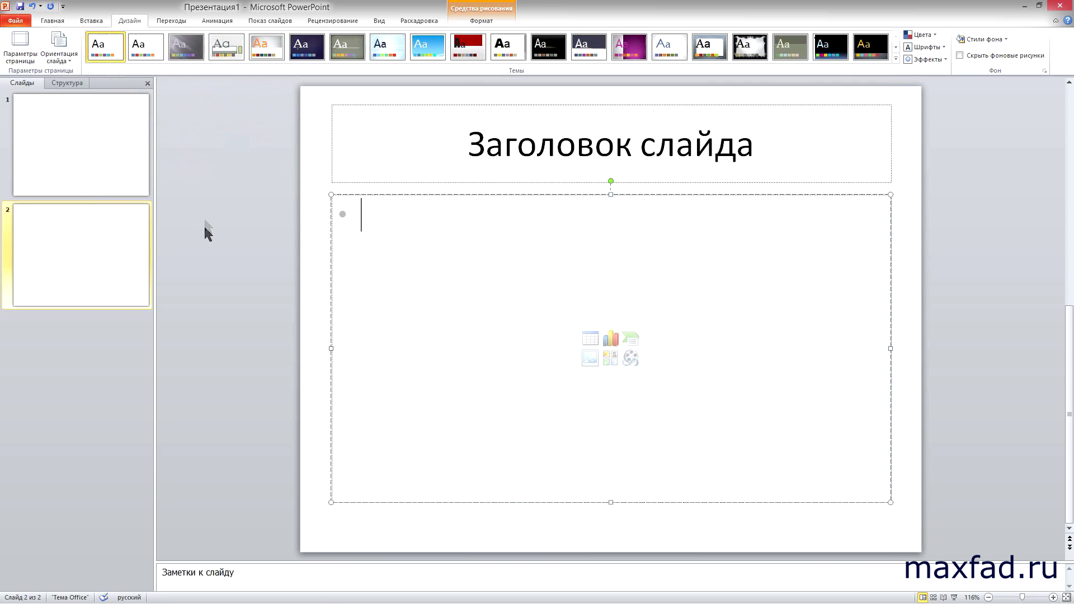
Set медуза.jpg as slide 2's picture background through Формат фона
{"action": "right_click", "coordinate": [314, 212]}
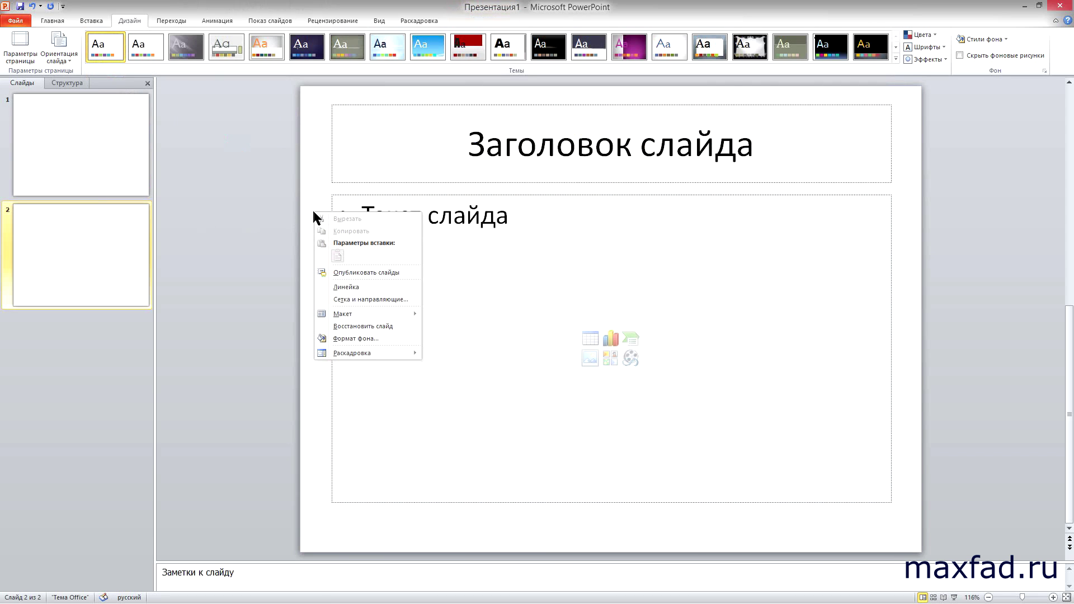
{"action": "left_click", "coordinate": [358, 341]}
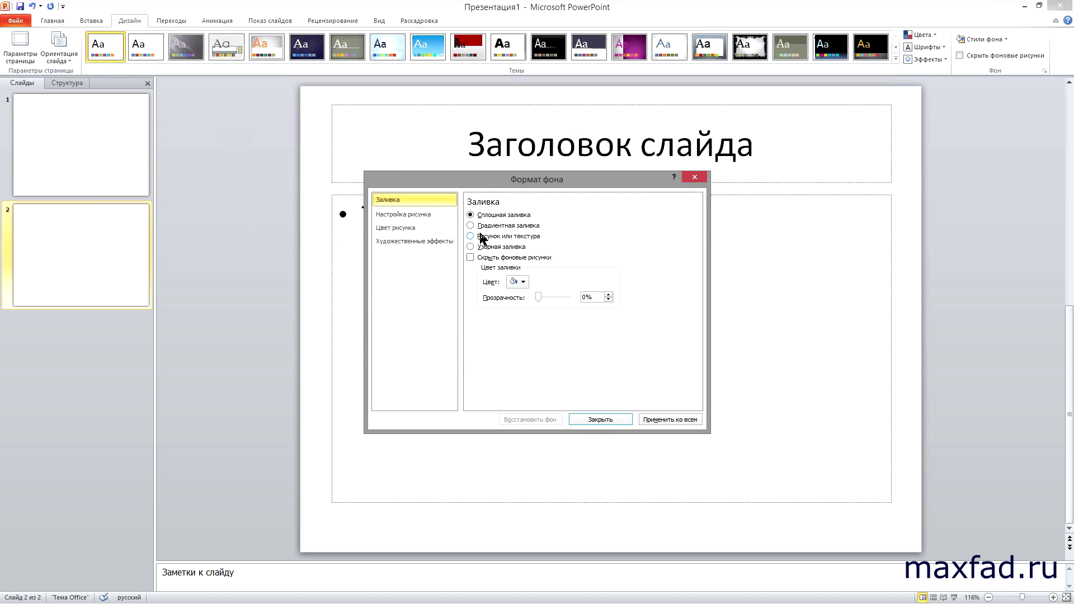
{"action": "left_click", "coordinate": [481, 236]}
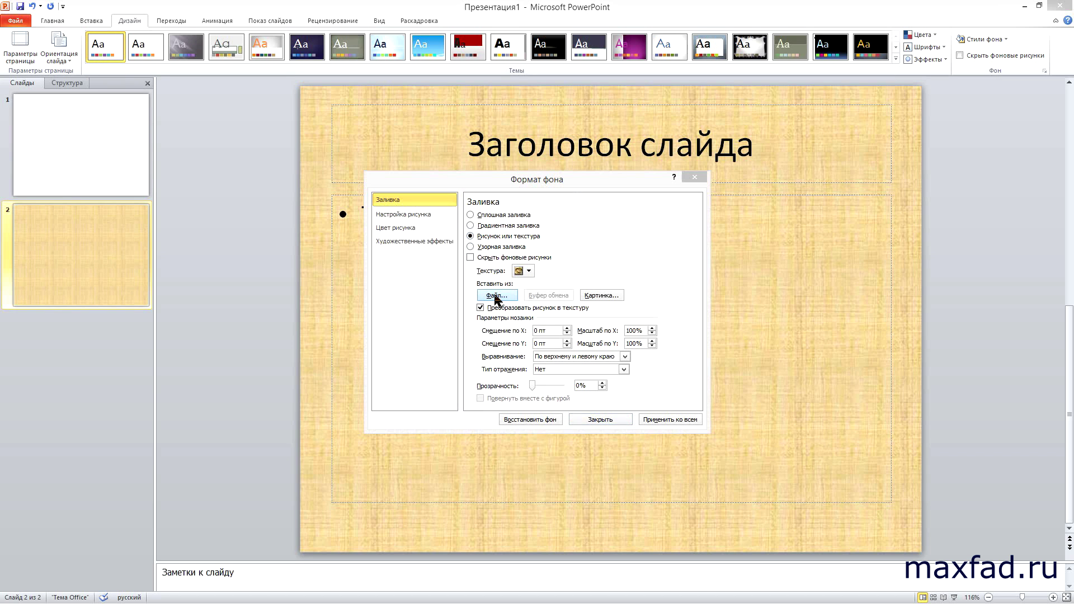
{"action": "left_click", "coordinate": [497, 296]}
{"action": "double_click", "coordinate": [569, 360]}
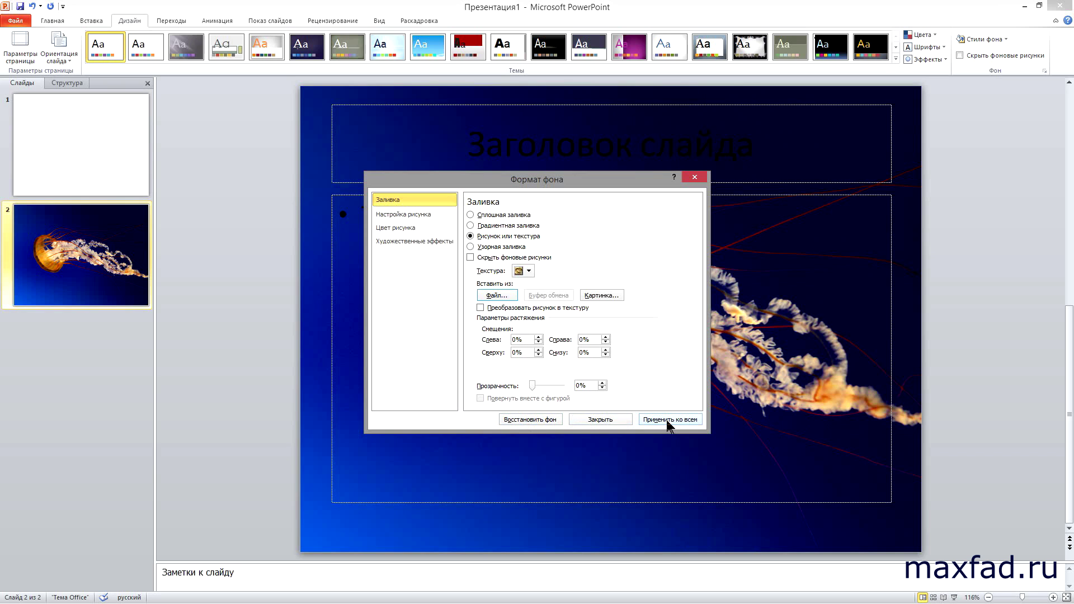
{"action": "left_click", "coordinate": [602, 420]}
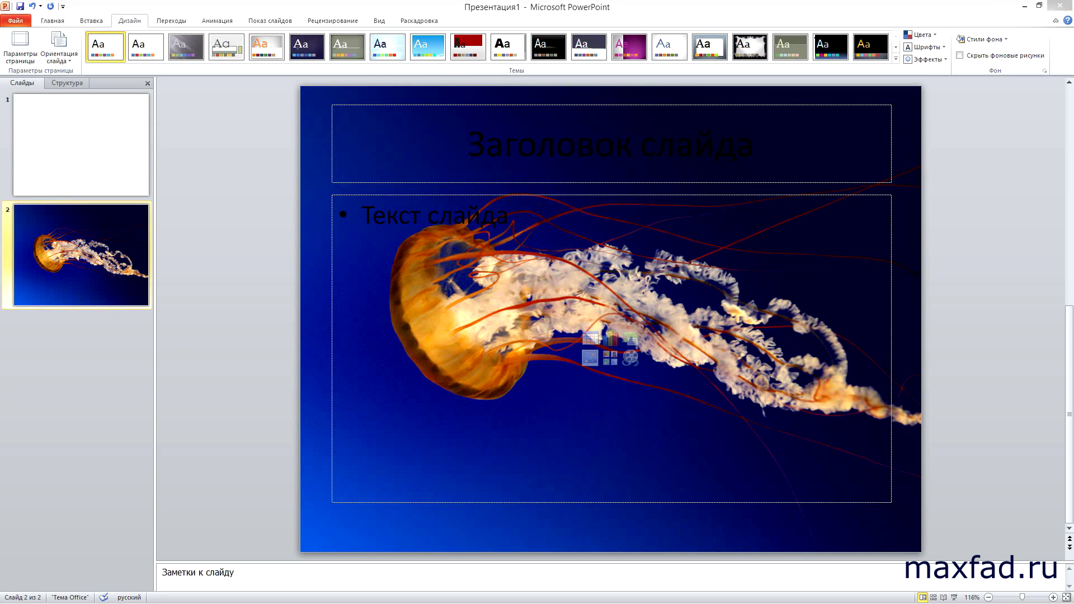
Title slide 2 'Подводный мир' in white font, then select slide 1
{"action": "left_click", "coordinate": [537, 146]}
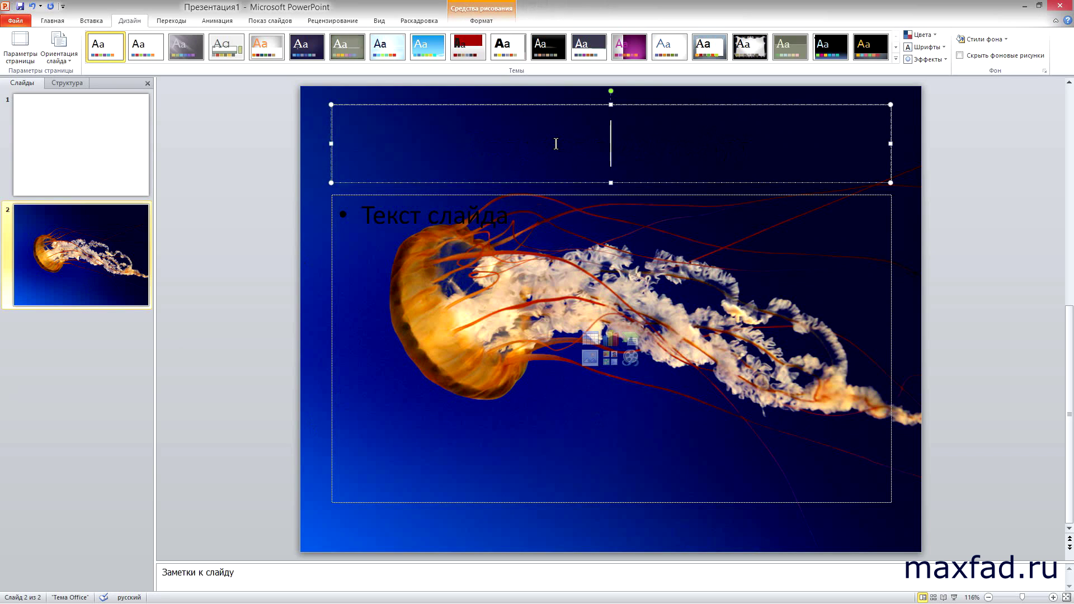
{"action": "type", "text": "Подводный мир"}
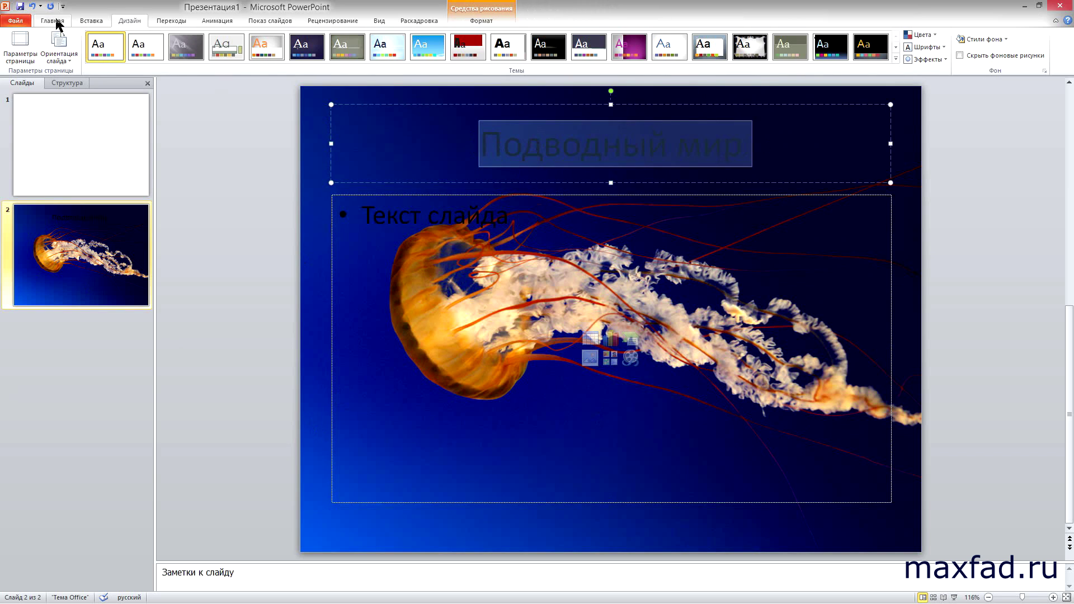
{"action": "left_click", "coordinate": [52, 21]}
{"action": "left_click", "coordinate": [318, 54]}
{"action": "left_click", "coordinate": [308, 80]}
{"action": "left_click", "coordinate": [96, 161]}
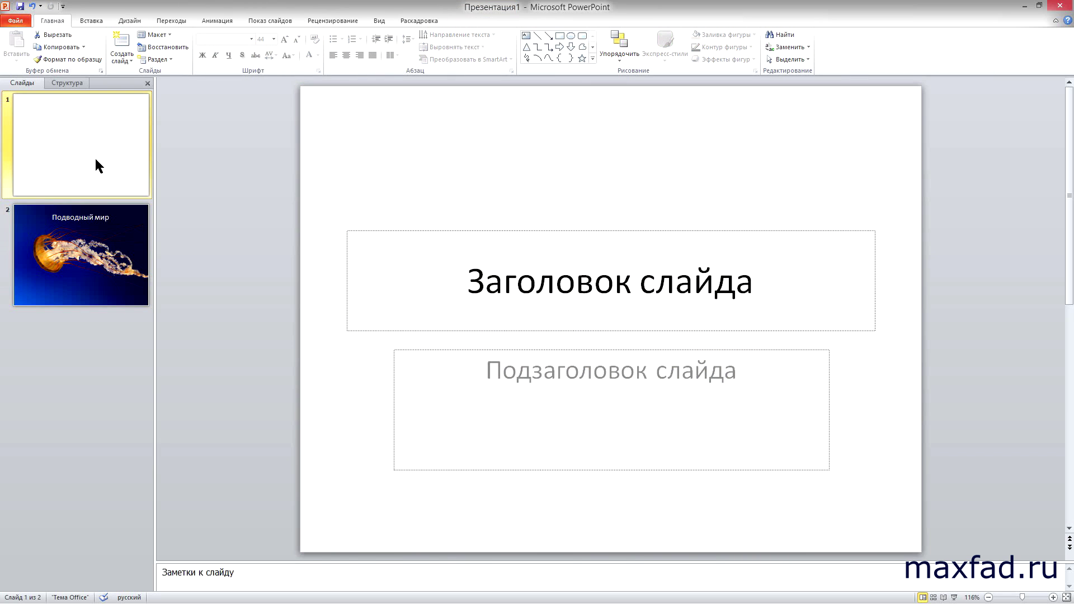
Apply the blue gradient from Стили фона and reset slide 2 with Восстановить слайд
{"action": "left_click", "coordinate": [132, 24]}
{"action": "left_click", "coordinate": [1007, 38]}
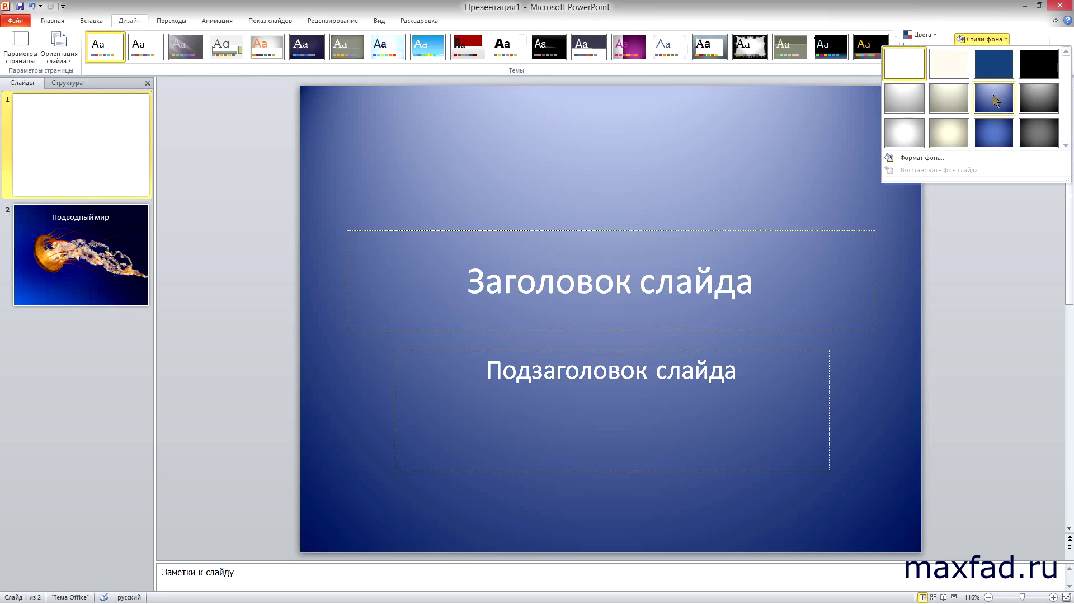
{"action": "left_click", "coordinate": [992, 95]}
{"action": "left_click", "coordinate": [98, 253]}
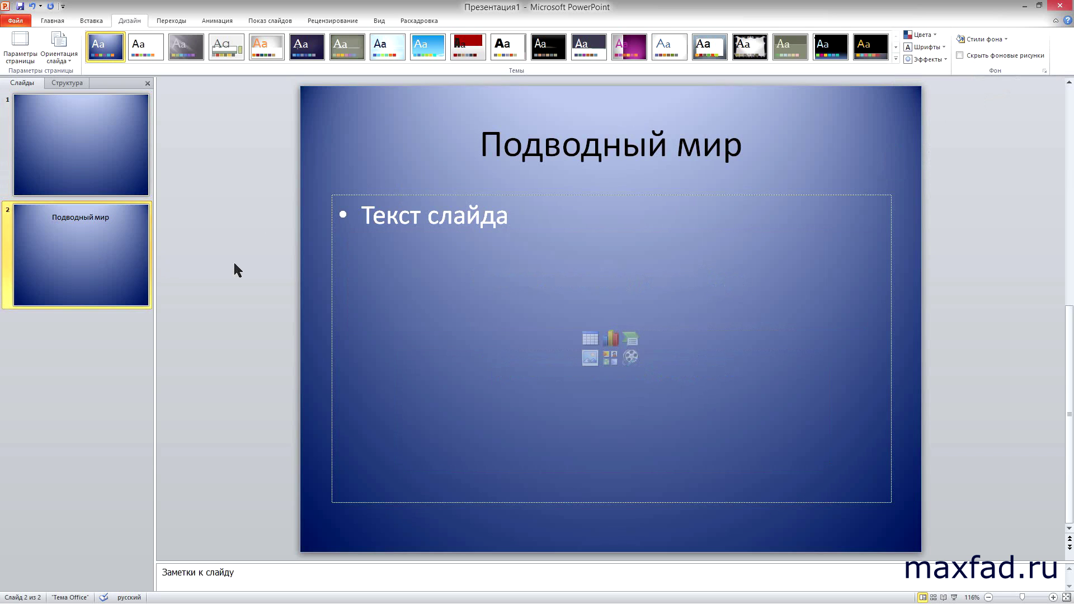
{"action": "right_click", "coordinate": [79, 271]}
{"action": "mouse_move", "coordinate": [126, 412]}
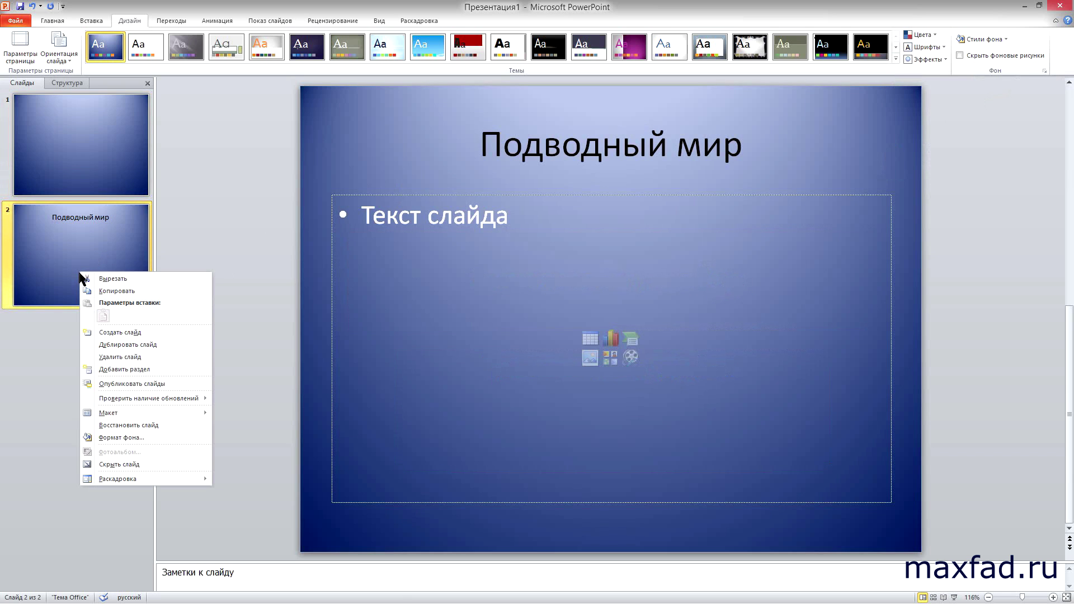
{"action": "left_click", "coordinate": [146, 426]}
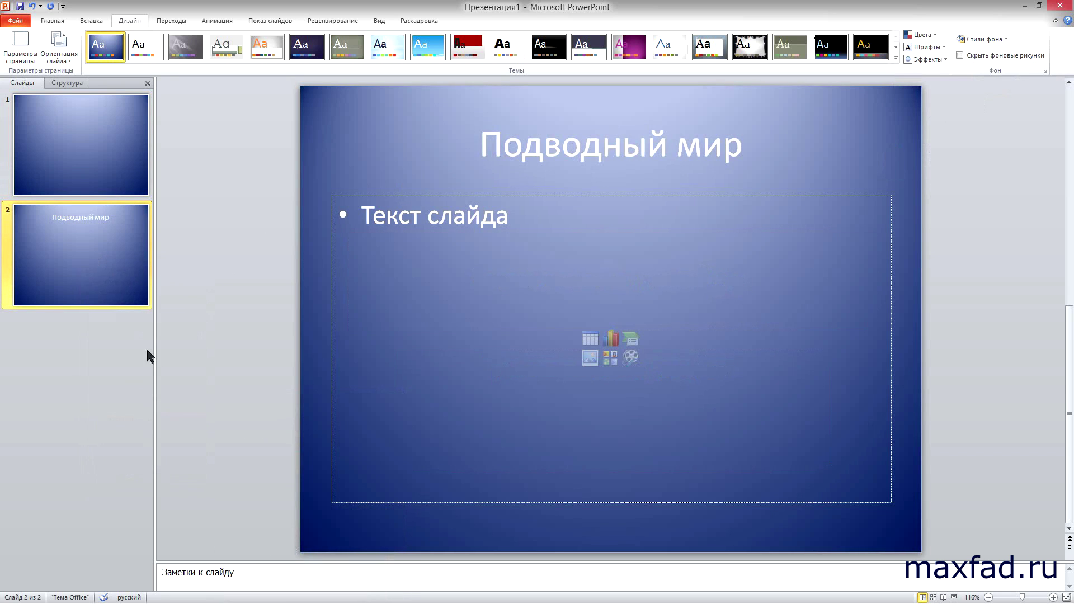
Reapply the jellyfish photo as slide 2's background via Формат фона
{"action": "right_click", "coordinate": [326, 305]}
{"action": "left_click", "coordinate": [358, 435]}
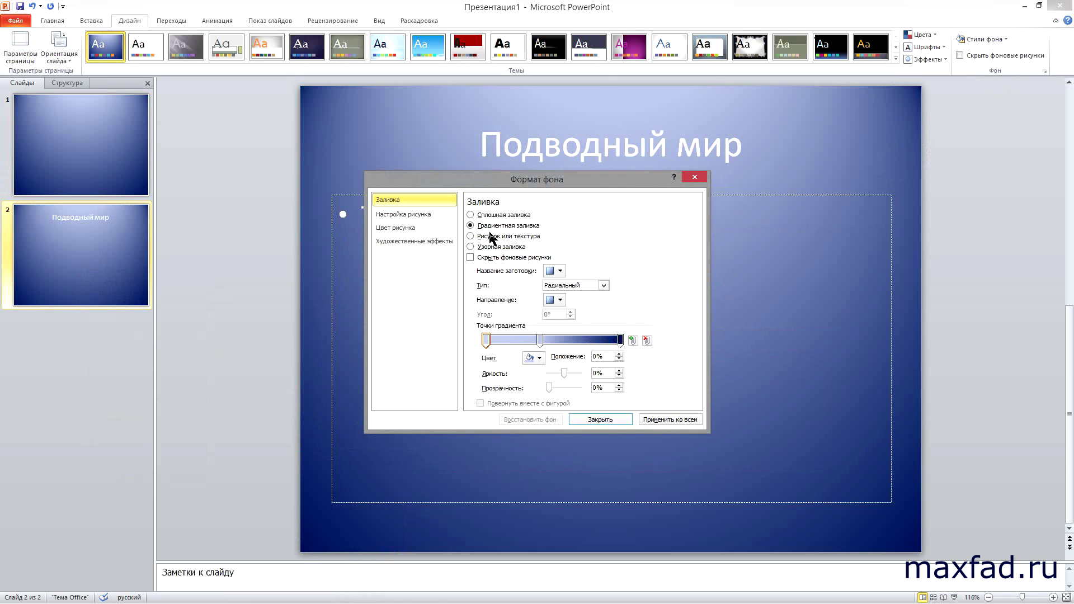
{"action": "left_click", "coordinate": [490, 236]}
{"action": "left_click", "coordinate": [497, 295]}
{"action": "double_click", "coordinate": [556, 348]}
{"action": "left_click", "coordinate": [582, 419]}
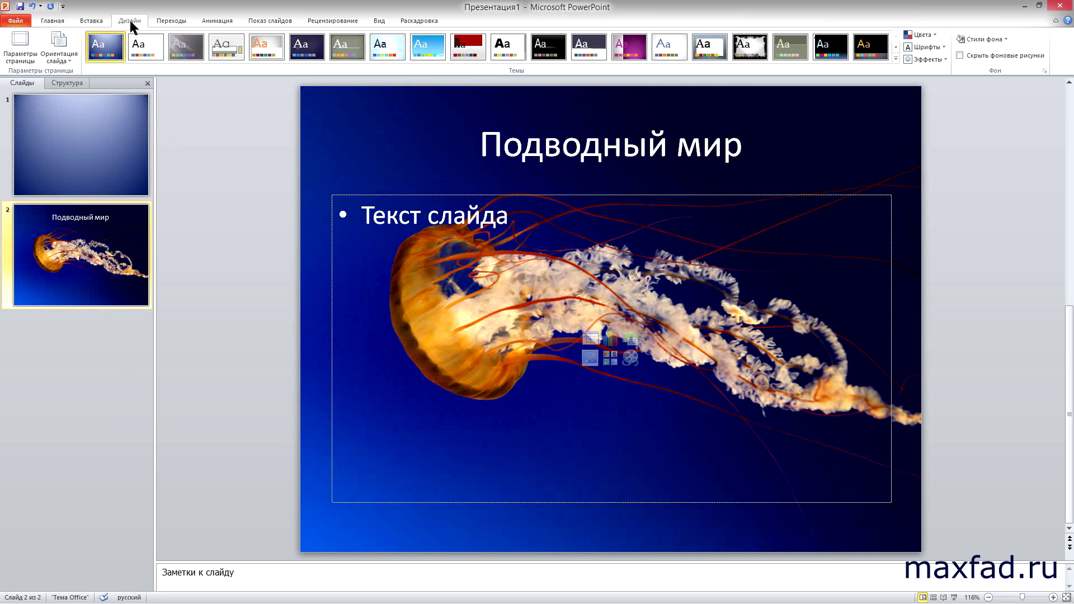
Change the slide size to widescreen 16:9 in Page Setup
{"action": "left_click", "coordinate": [27, 64]}
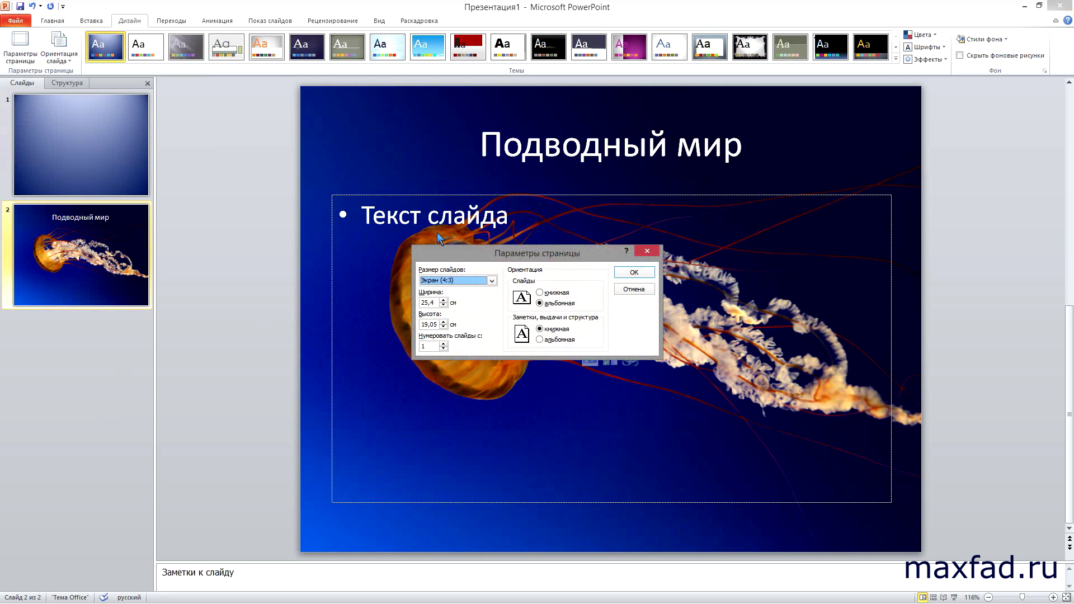
{"action": "left_click", "coordinate": [492, 280]}
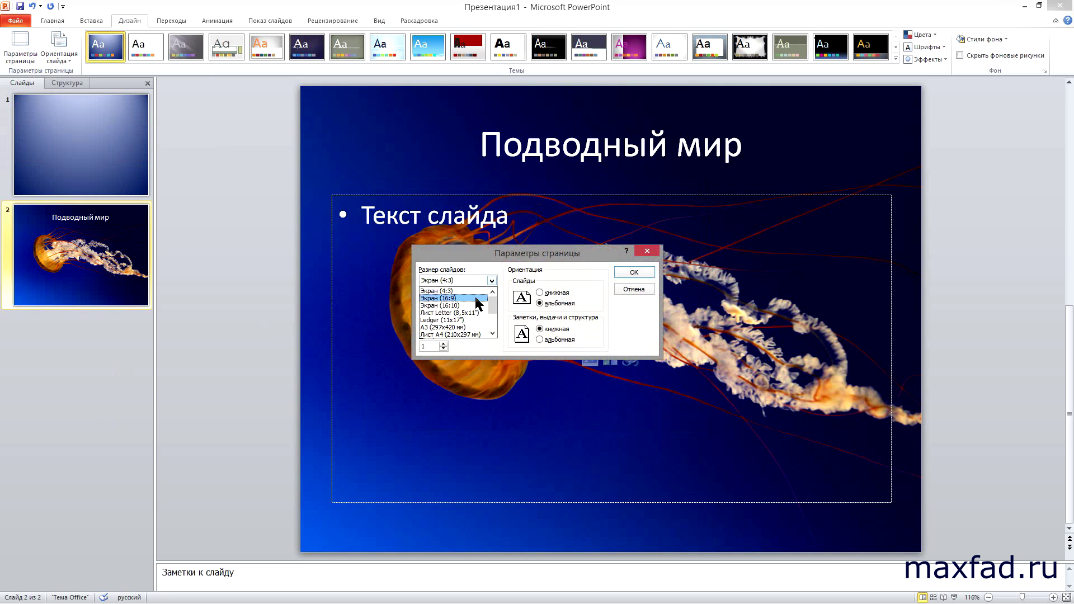
{"action": "left_click", "coordinate": [479, 298]}
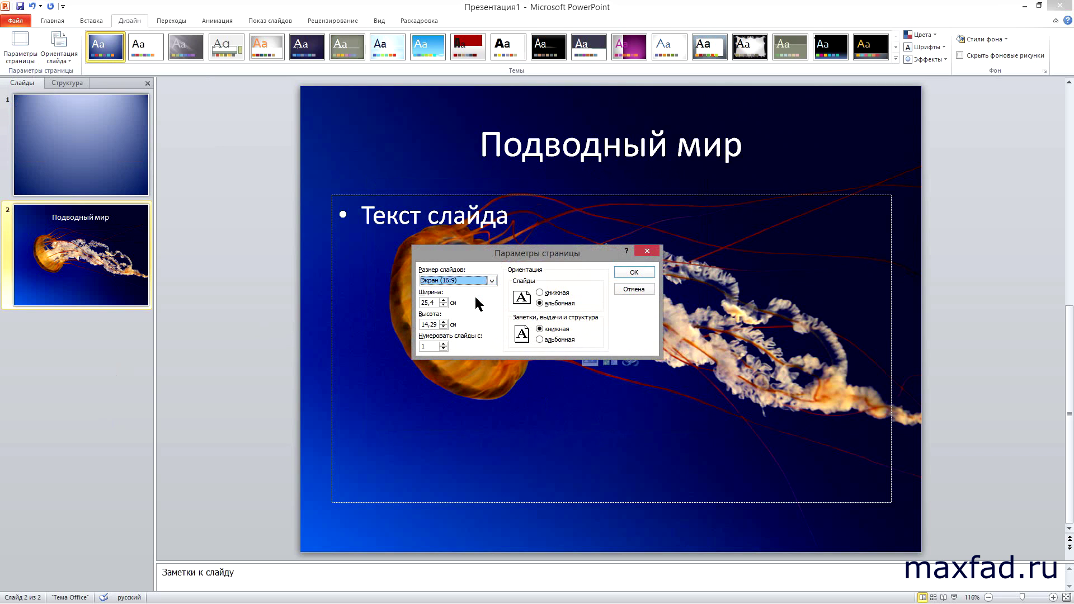
{"action": "left_click", "coordinate": [634, 272]}
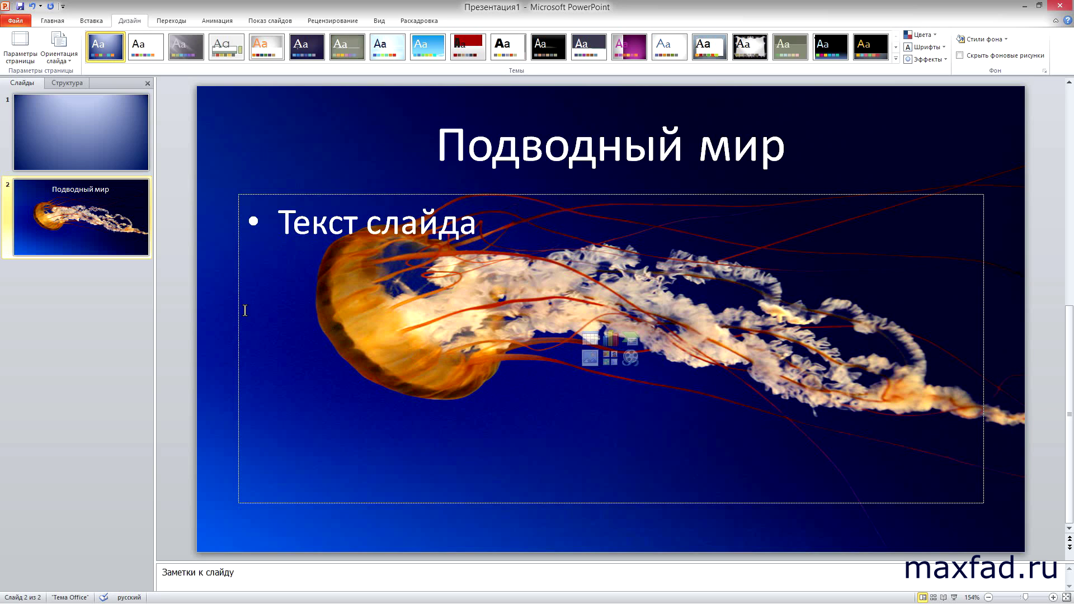
Reapply the jellyfish photo as slide 2's background to fill the wider slide
{"action": "right_click", "coordinate": [217, 313]}
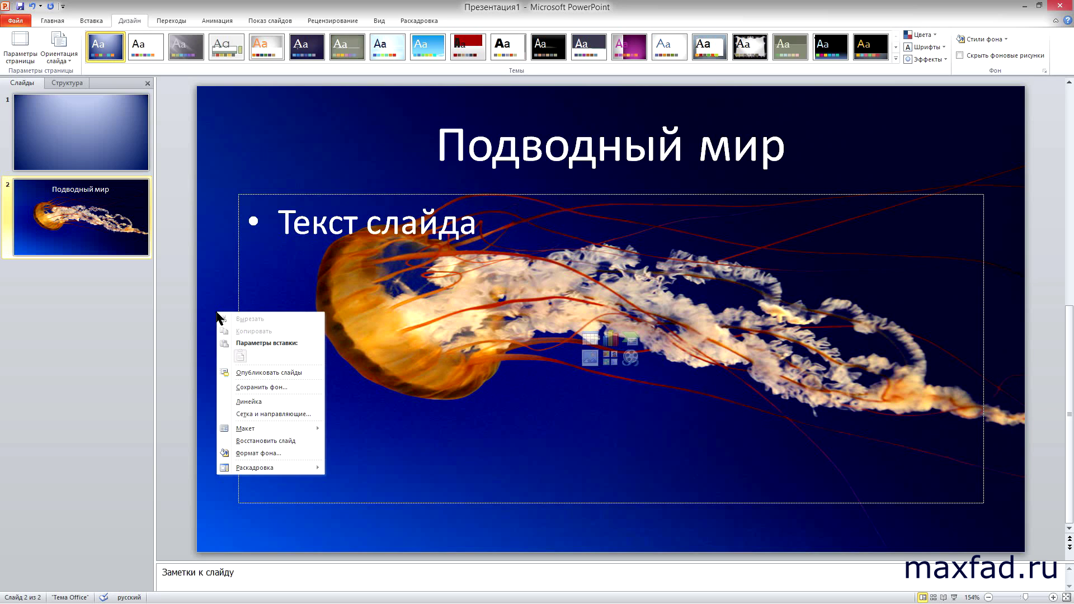
{"action": "left_click", "coordinate": [269, 453]}
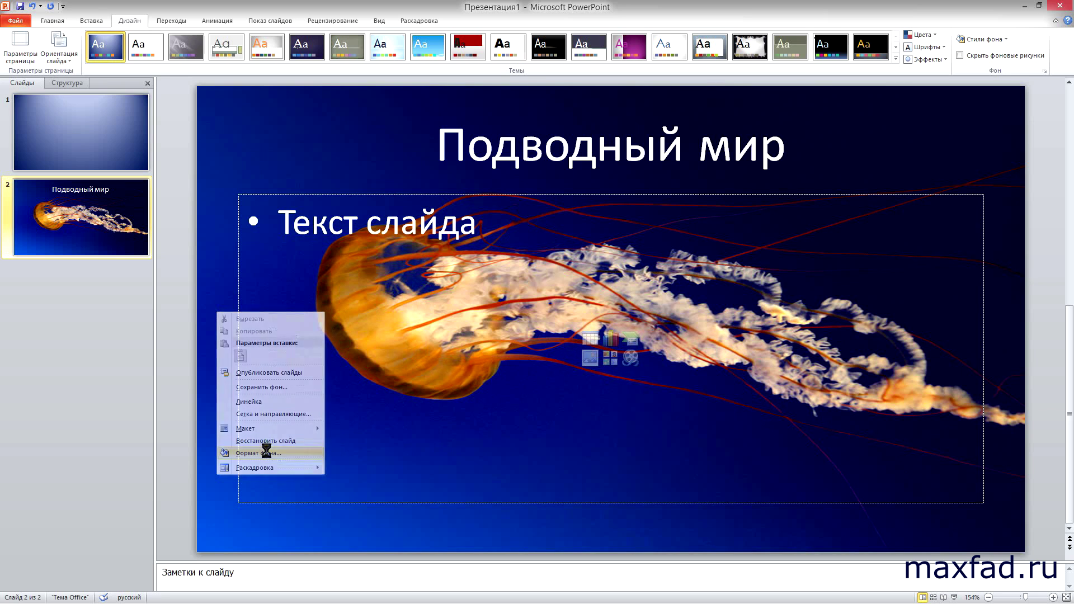
{"action": "left_click", "coordinate": [494, 297]}
{"action": "double_click", "coordinate": [564, 360]}
{"action": "left_click", "coordinate": [576, 419]}
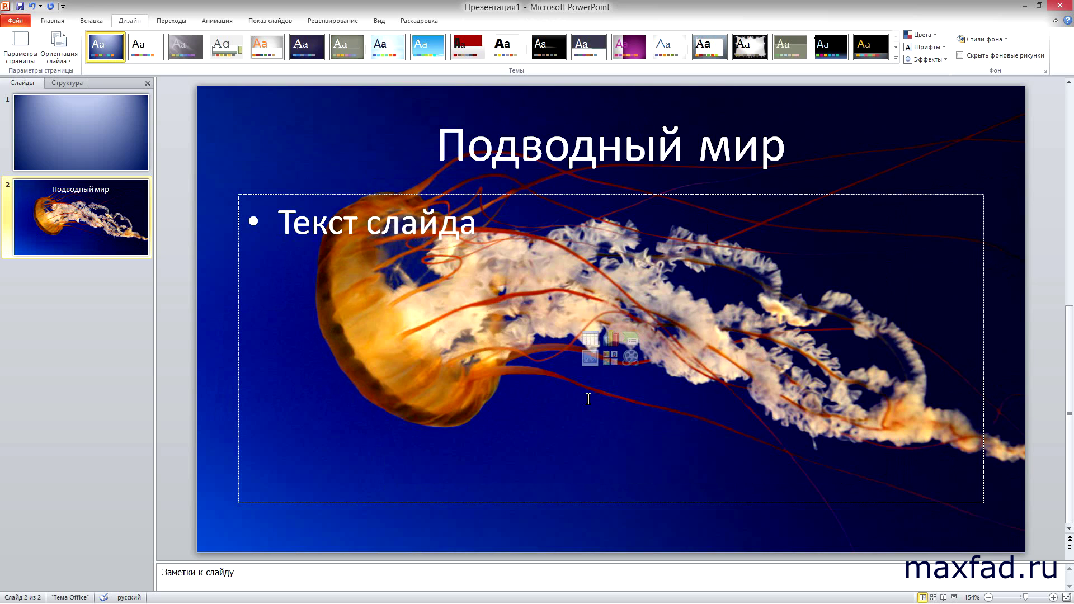
Run the slide show from slide 1 through both slides twice, exiting back to editing
{"action": "left_click", "coordinate": [267, 21]}
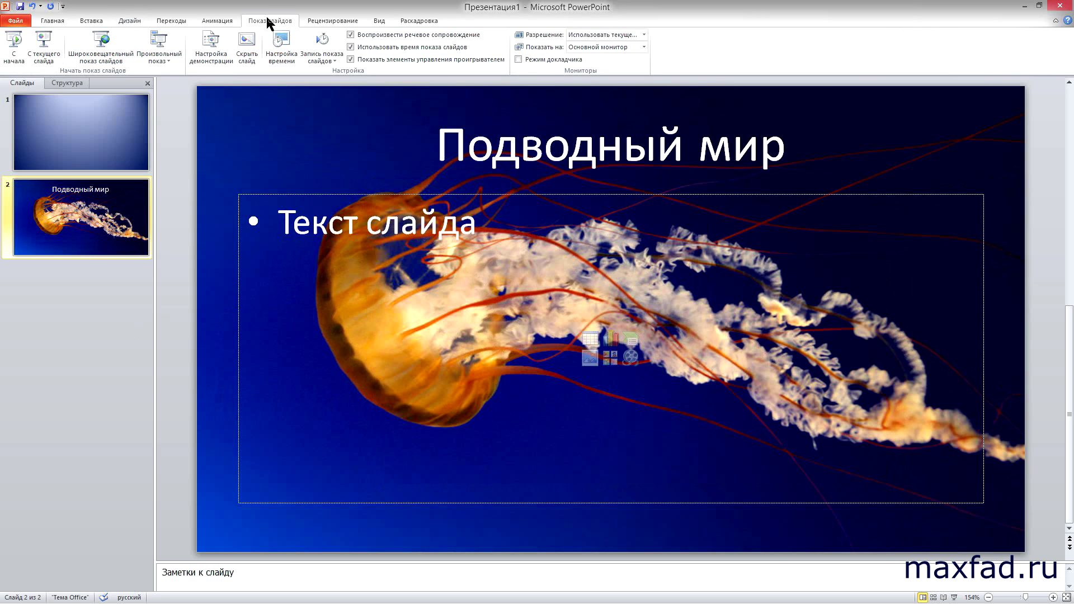
{"action": "key", "text": "F5"}
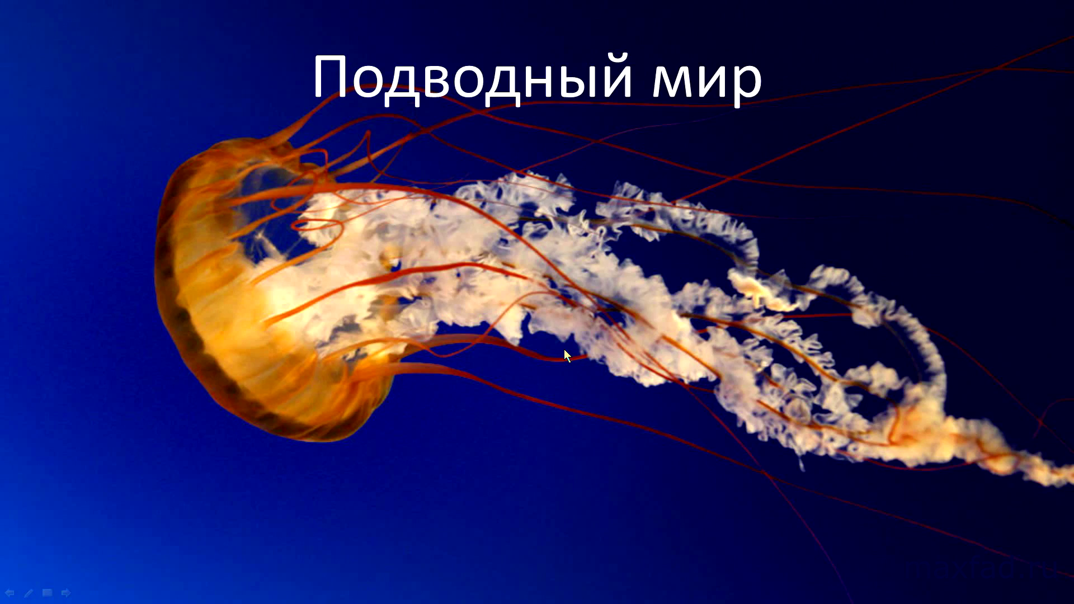
{"action": "left_click", "coordinate": [564, 351]}
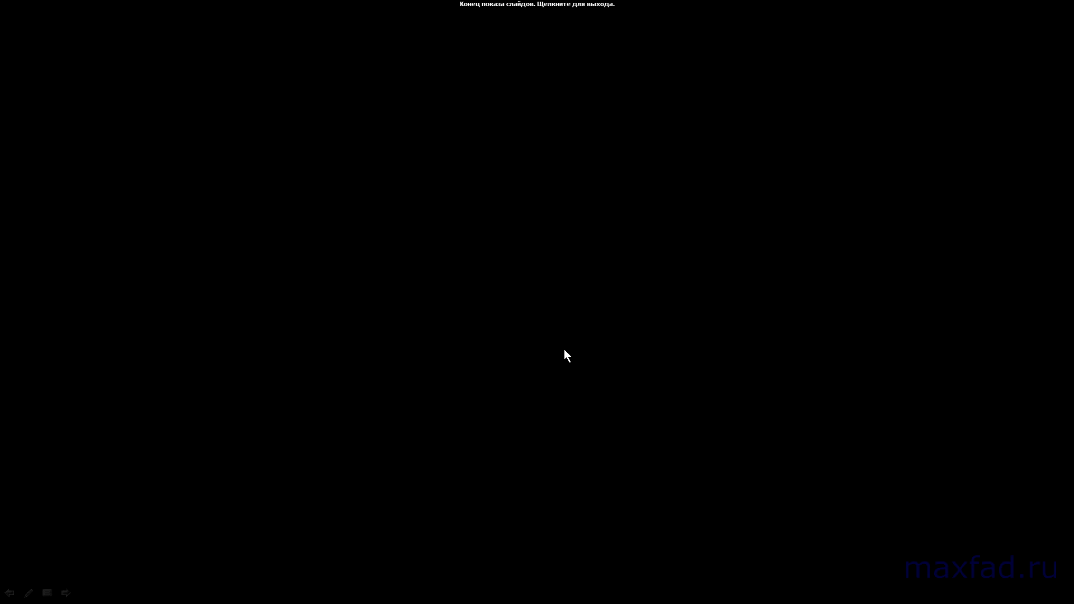
{"action": "left_click", "coordinate": [564, 349]}
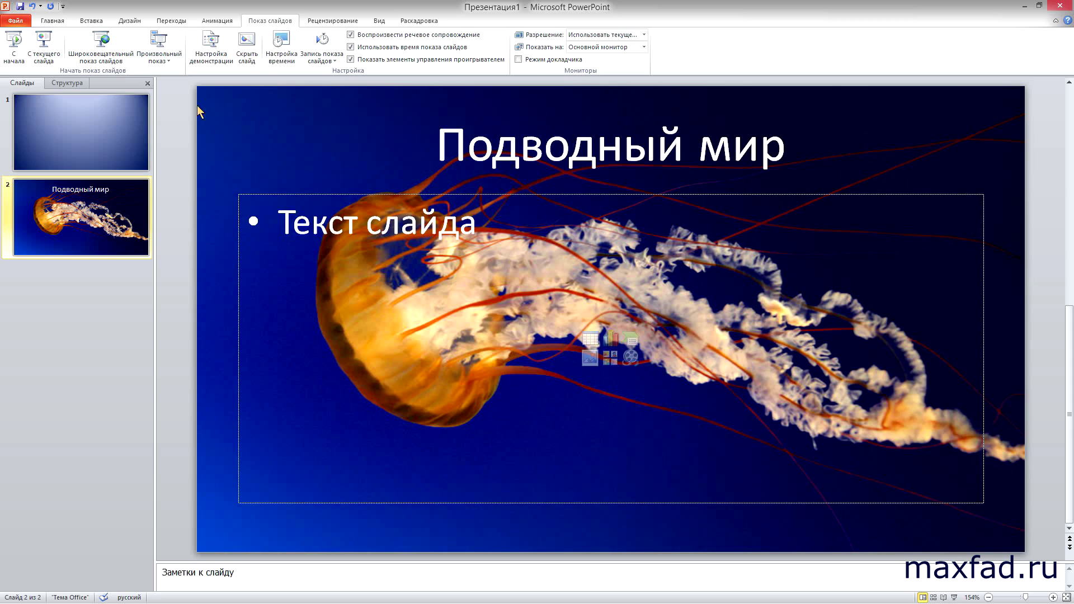
{"action": "left_click", "coordinate": [16, 56]}
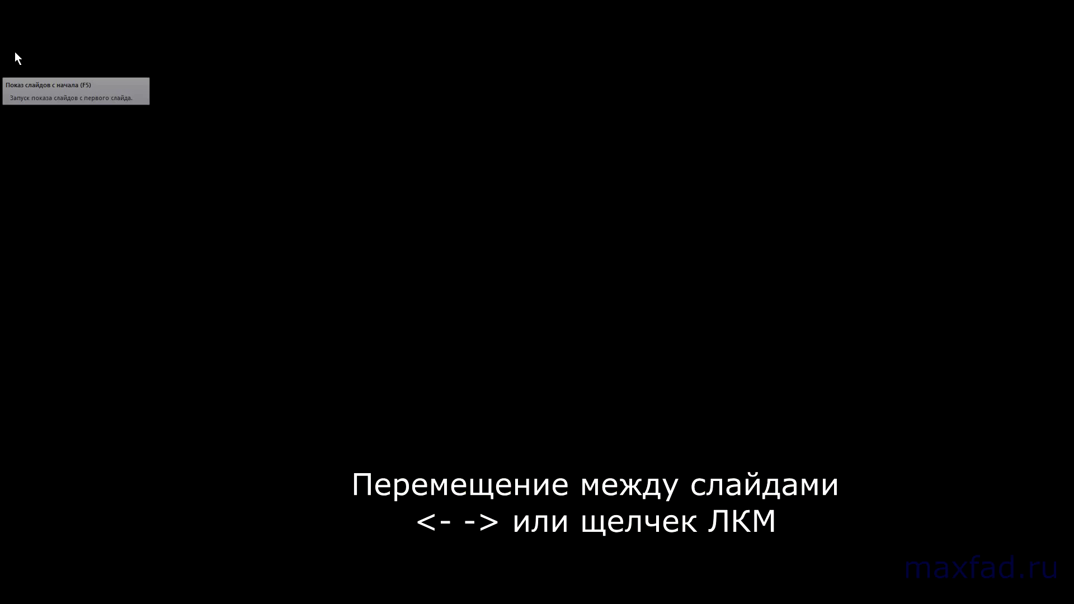
{"action": "left_click", "coordinate": [515, 277]}
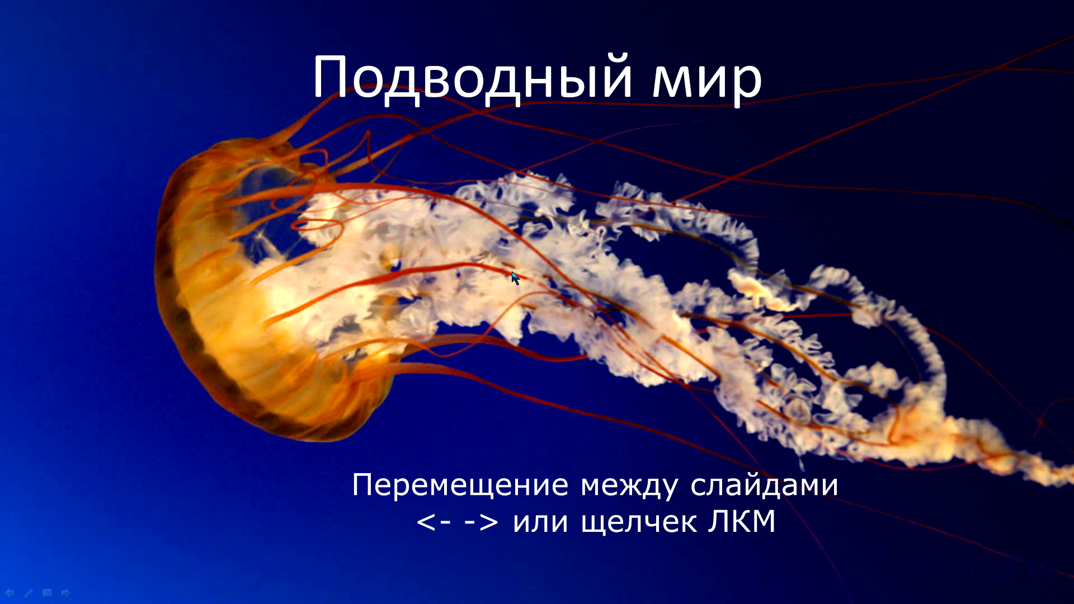
{"action": "left_click", "coordinate": [515, 278]}
{"action": "left_click", "coordinate": [515, 277]}
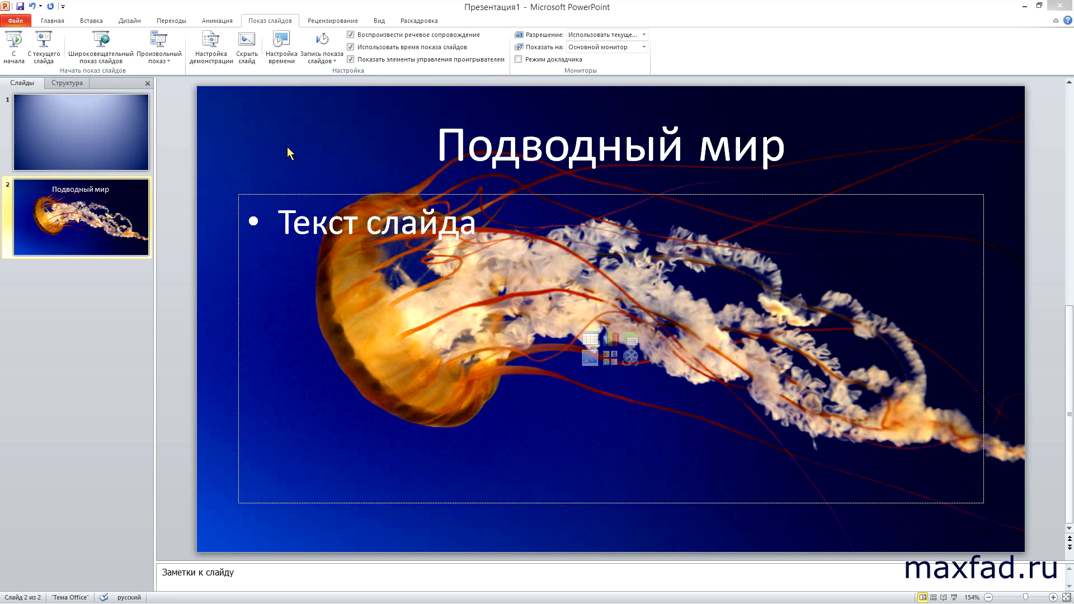
Rehearse about 3 seconds per slide and keep the recorded 00:03 timings
{"action": "left_click", "coordinate": [278, 63]}
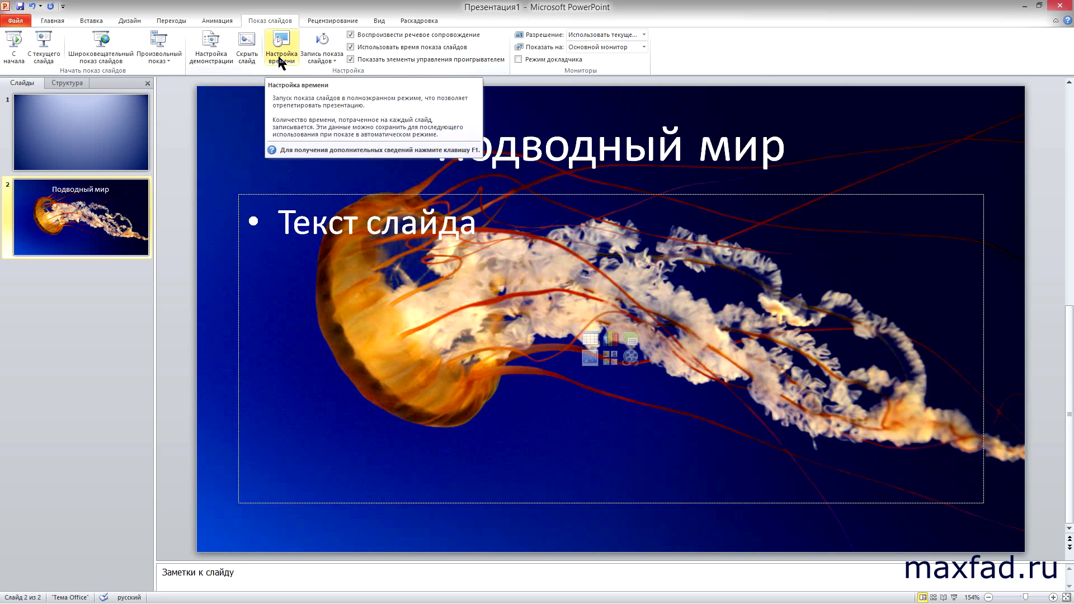
{"action": "left_click", "coordinate": [282, 59]}
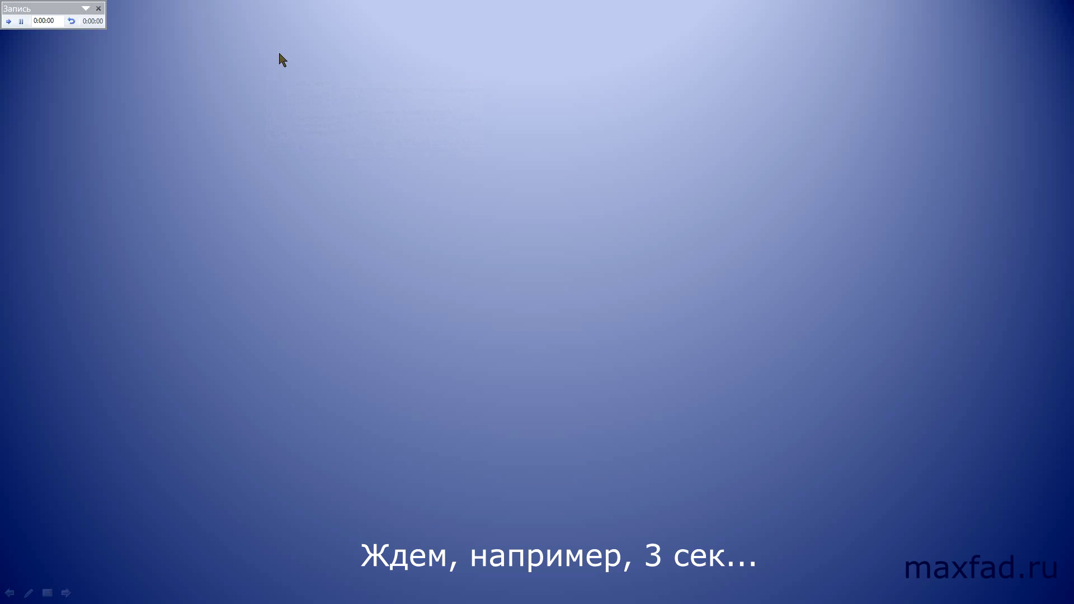
{"action": "left_click", "coordinate": [105, 122]}
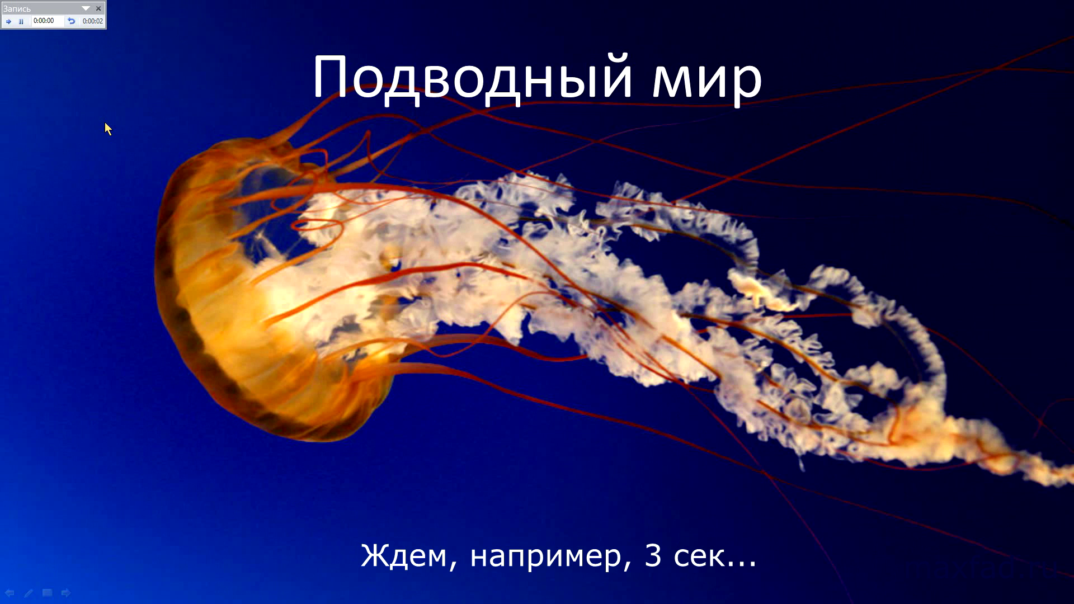
{"action": "left_click", "coordinate": [199, 184]}
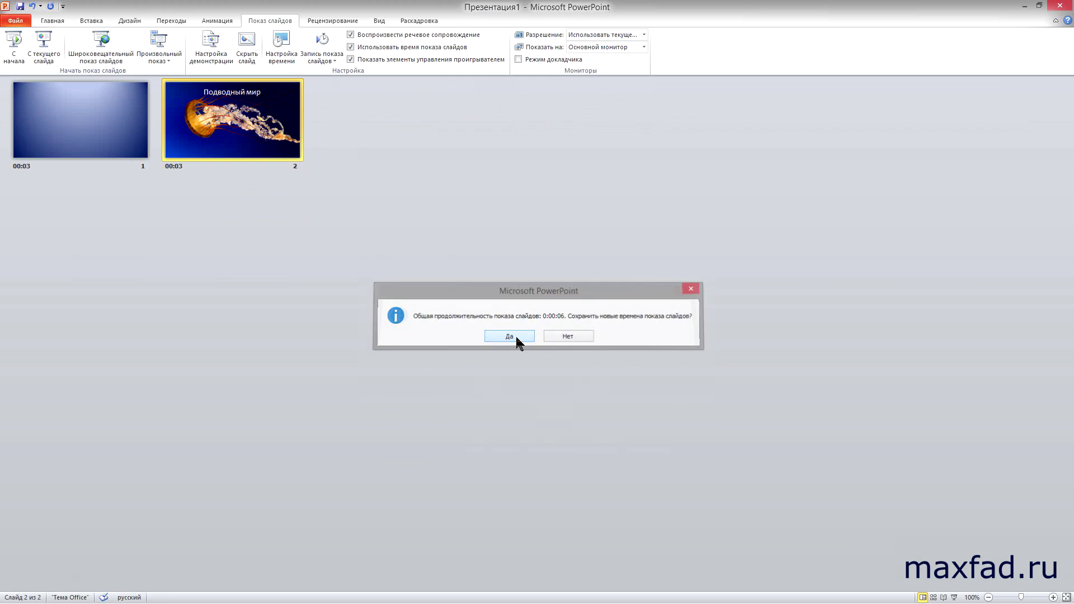
{"action": "left_click", "coordinate": [512, 335]}
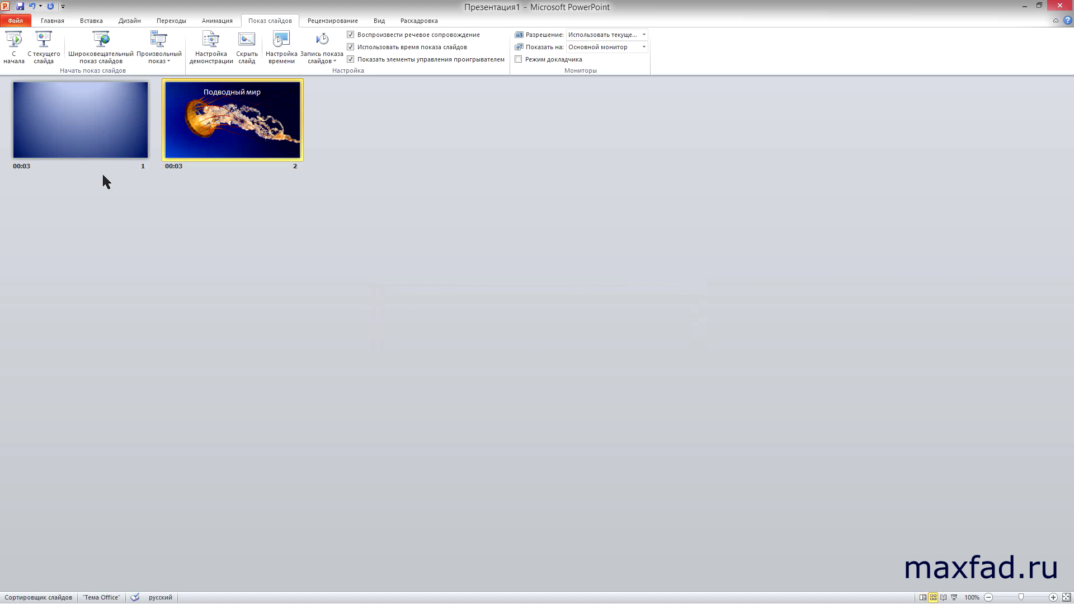
{"action": "left_click", "coordinate": [16, 55]}
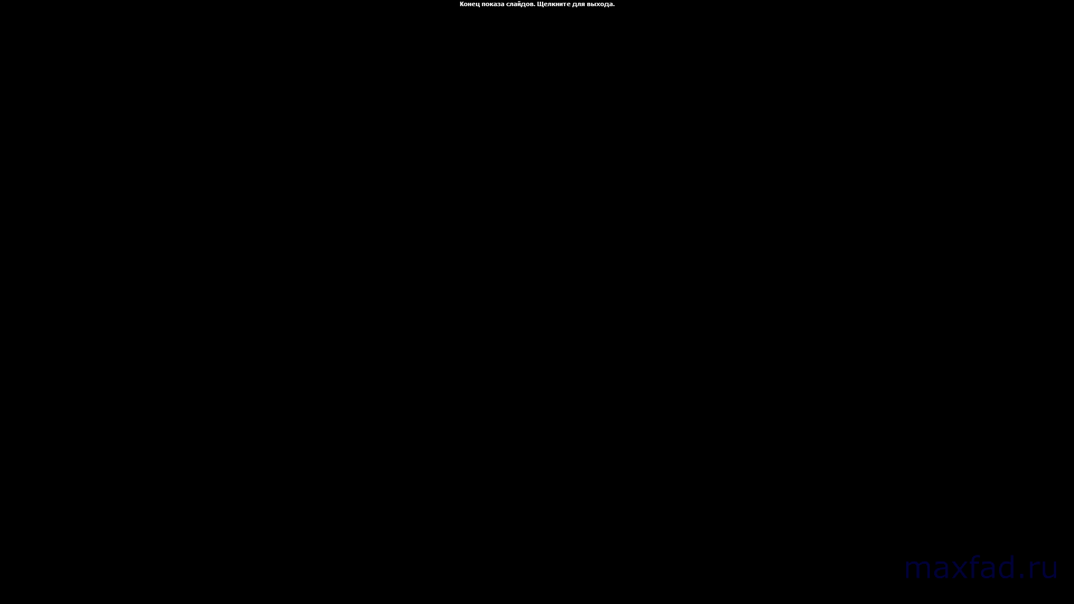
{"action": "left_click", "coordinate": [327, 269]}
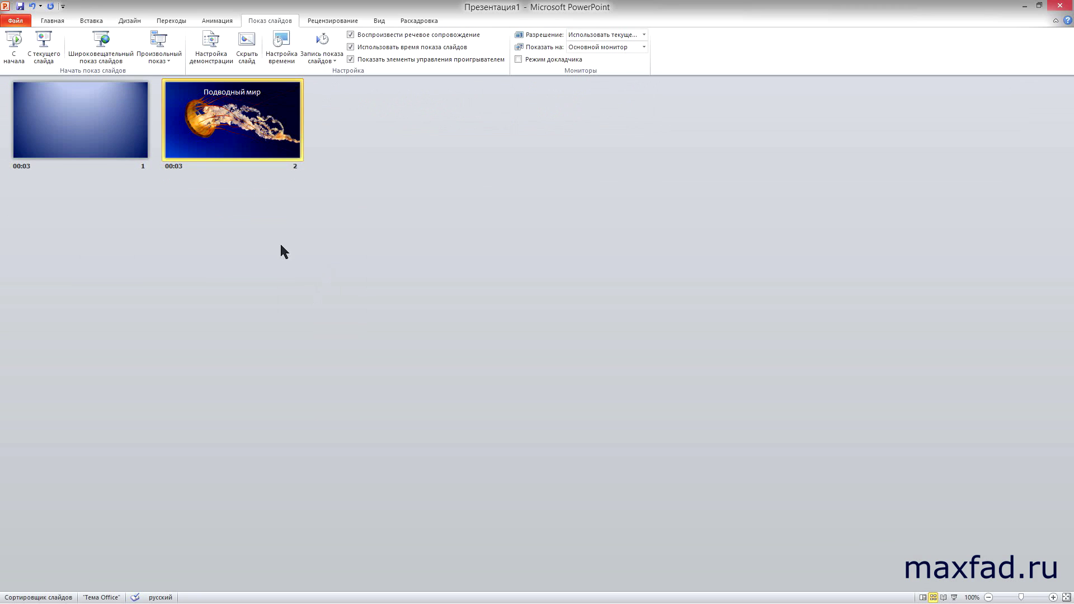
Return to Normal view and give slide 1 a Растворение transition lasting 01,20
{"action": "left_click", "coordinate": [56, 23]}
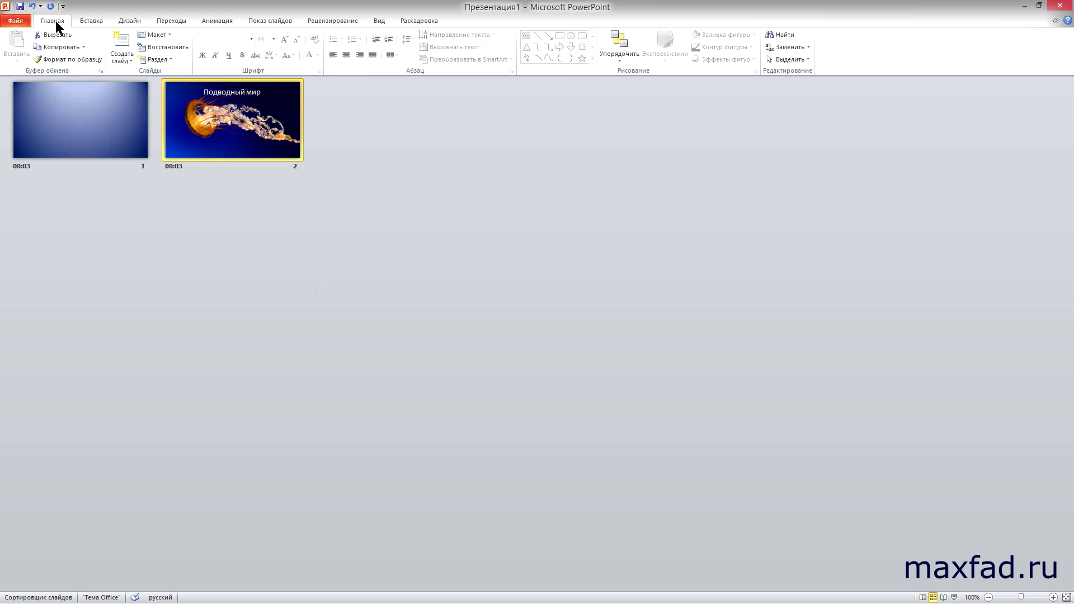
{"action": "left_click", "coordinate": [375, 19]}
{"action": "left_click", "coordinate": [19, 41]}
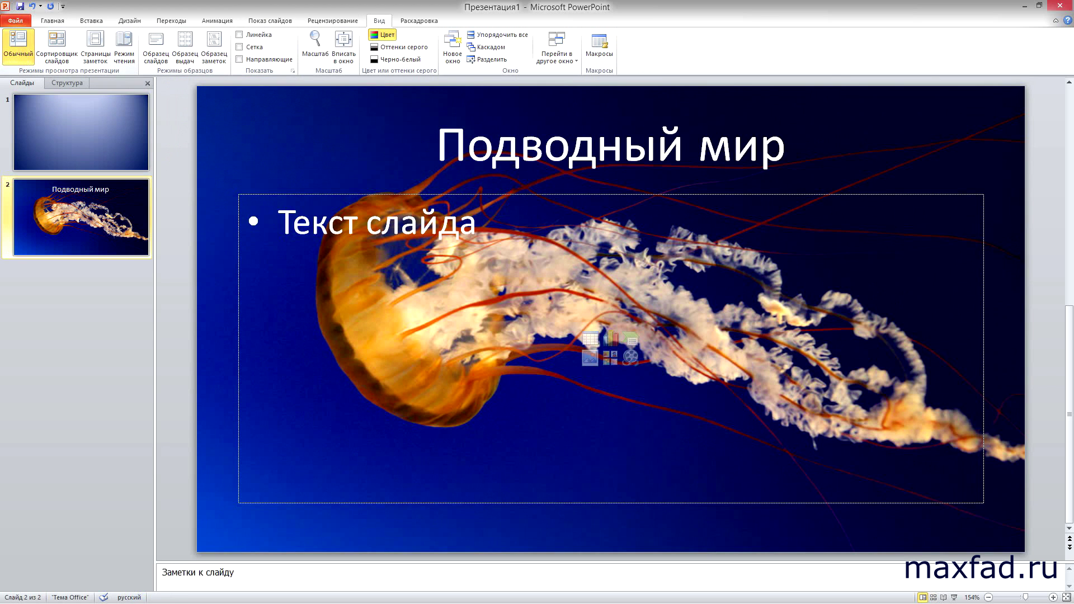
{"action": "left_click", "coordinate": [179, 26]}
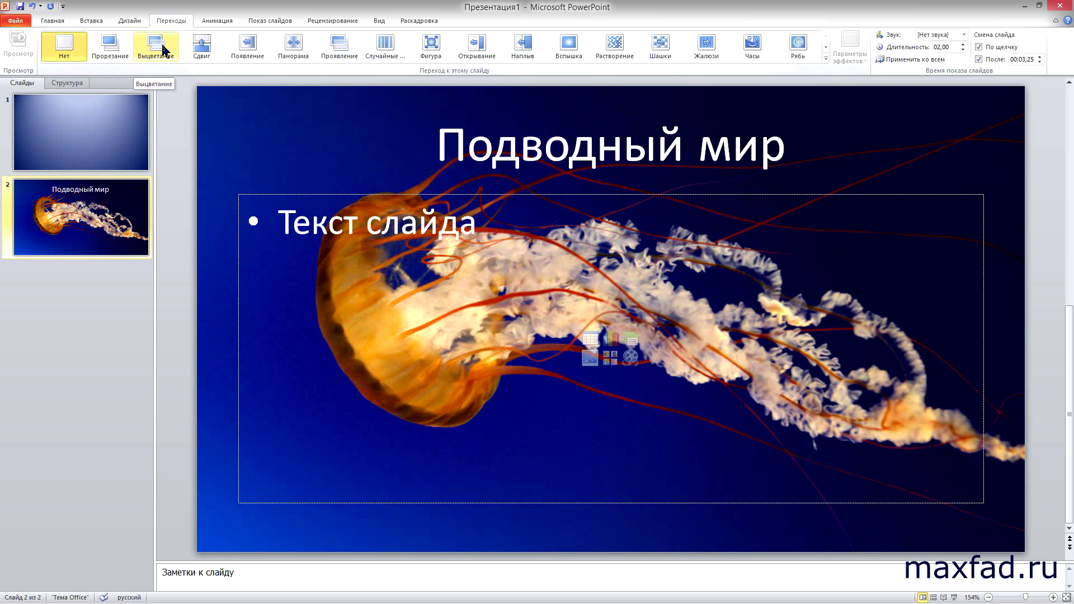
{"action": "left_click", "coordinate": [117, 127]}
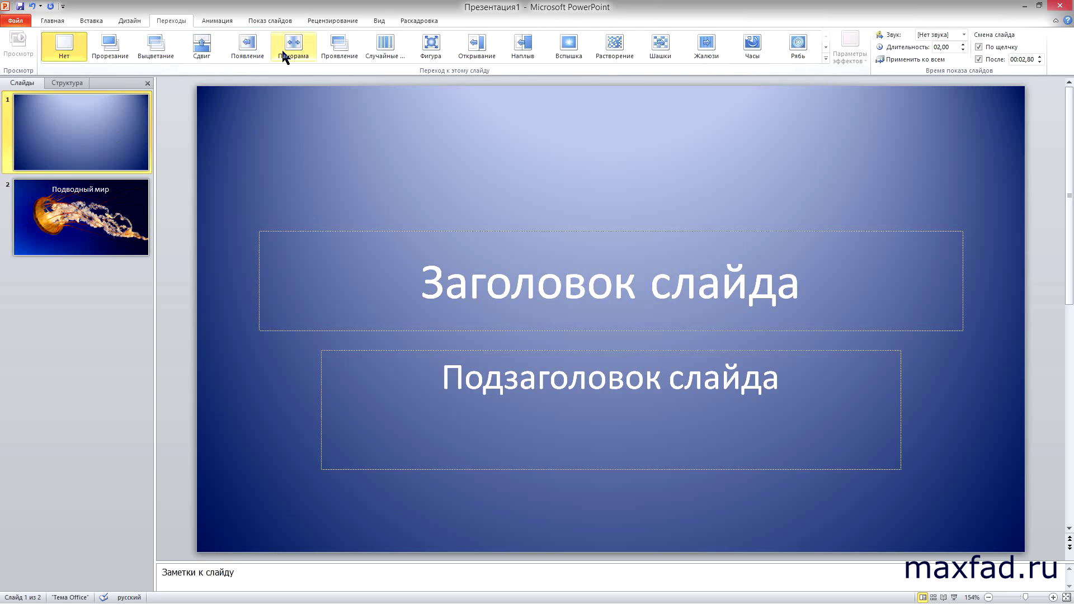
{"action": "left_click", "coordinate": [386, 48]}
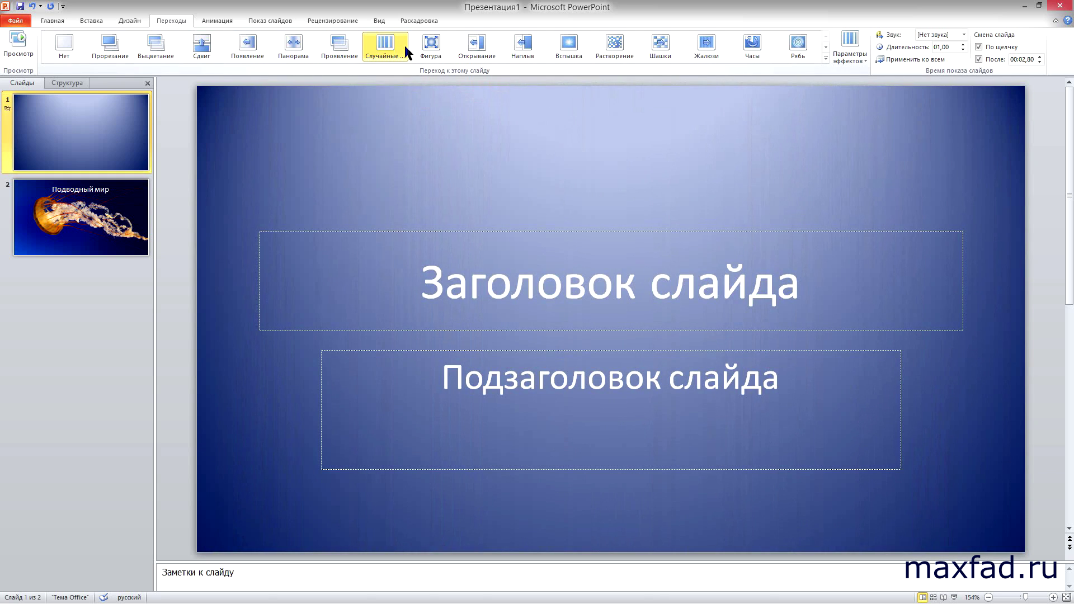
{"action": "left_click", "coordinate": [619, 49]}
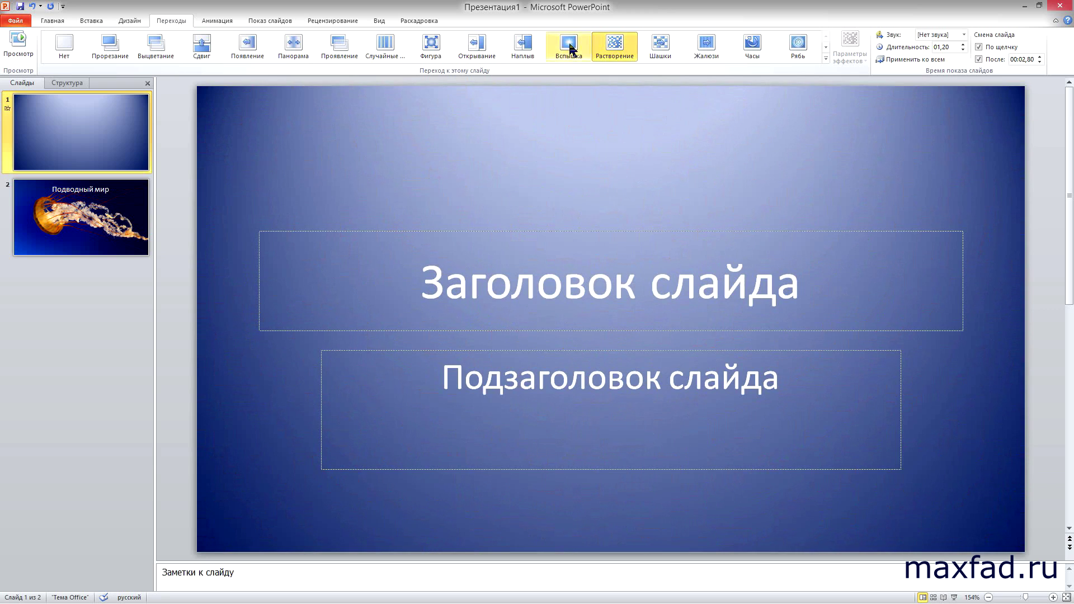
Check slide 2's transition, then start the show from the first slide
{"action": "left_click", "coordinate": [118, 207]}
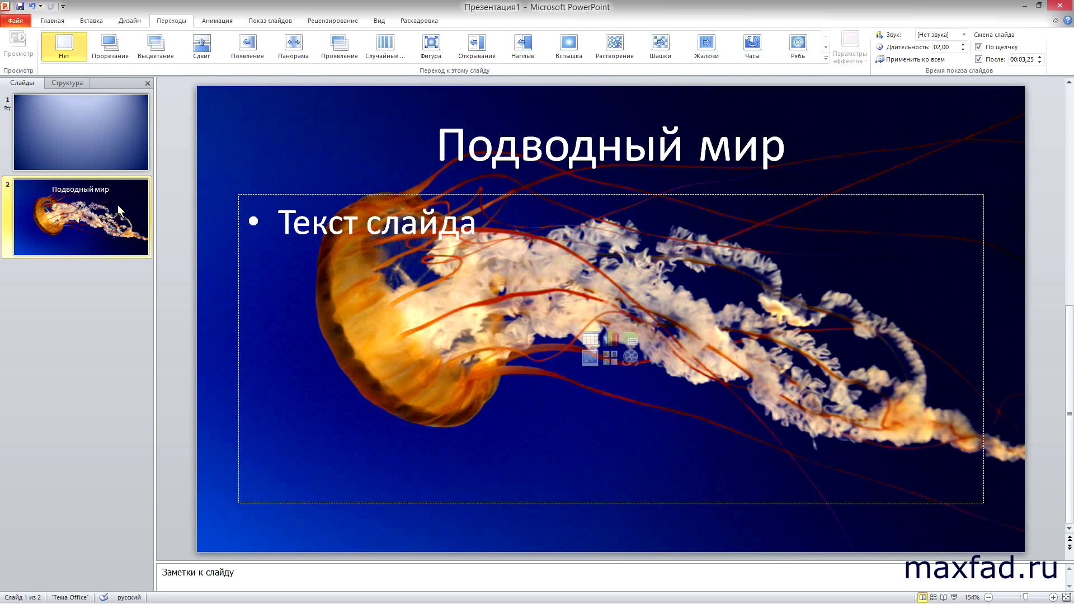
{"action": "left_click", "coordinate": [125, 141]}
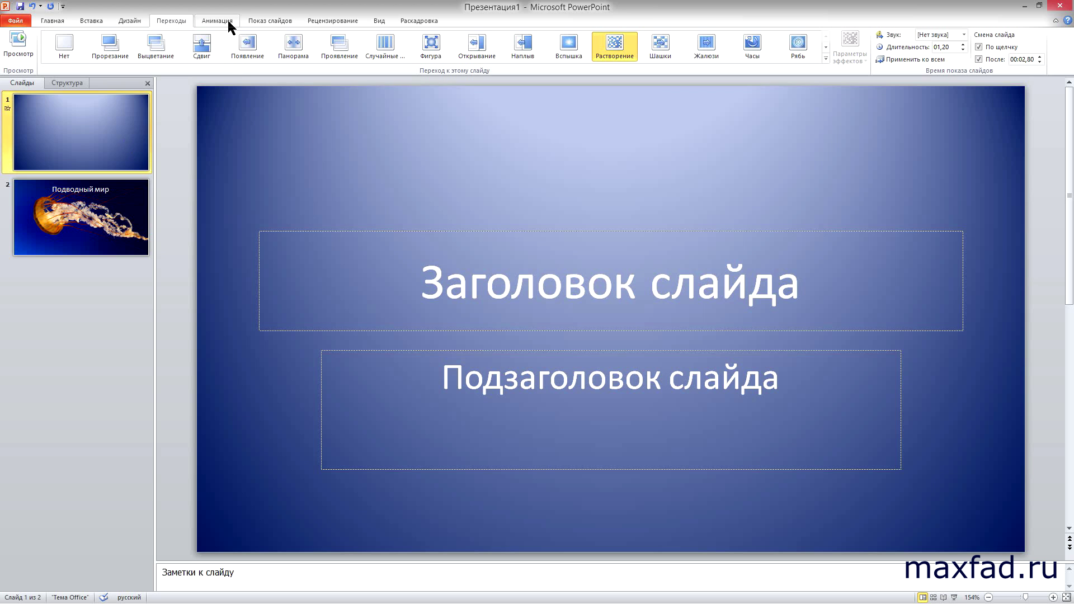
{"action": "left_click", "coordinate": [263, 21]}
{"action": "left_click", "coordinate": [15, 42]}
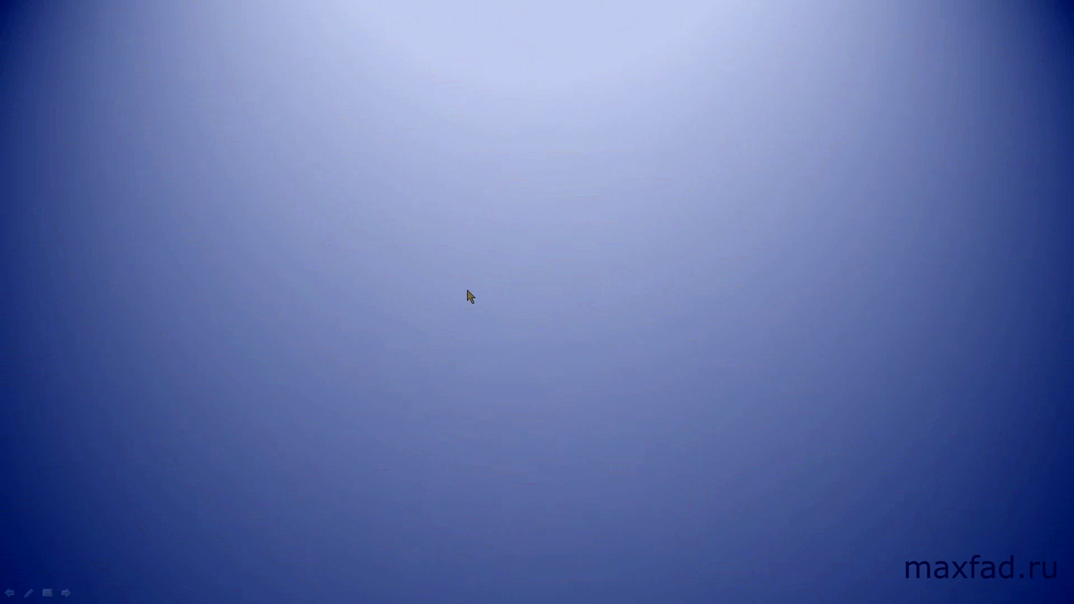
Finish the running show, then give slide 2 a Шашки transition lasting 02,00
{"action": "left_click", "coordinate": [470, 297]}
{"action": "left_click", "coordinate": [469, 294]}
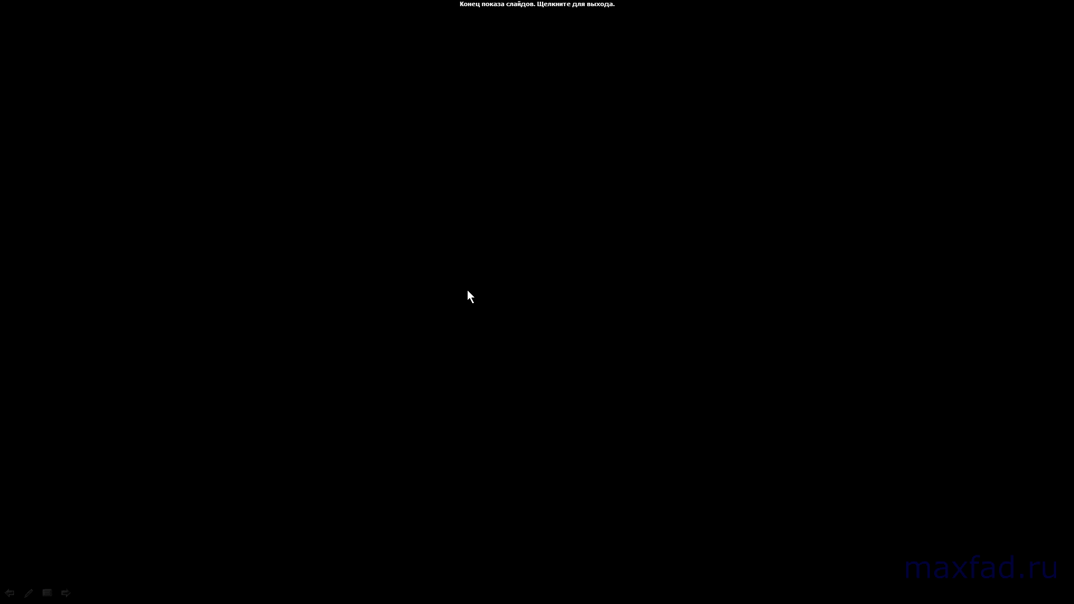
{"action": "left_click", "coordinate": [468, 293]}
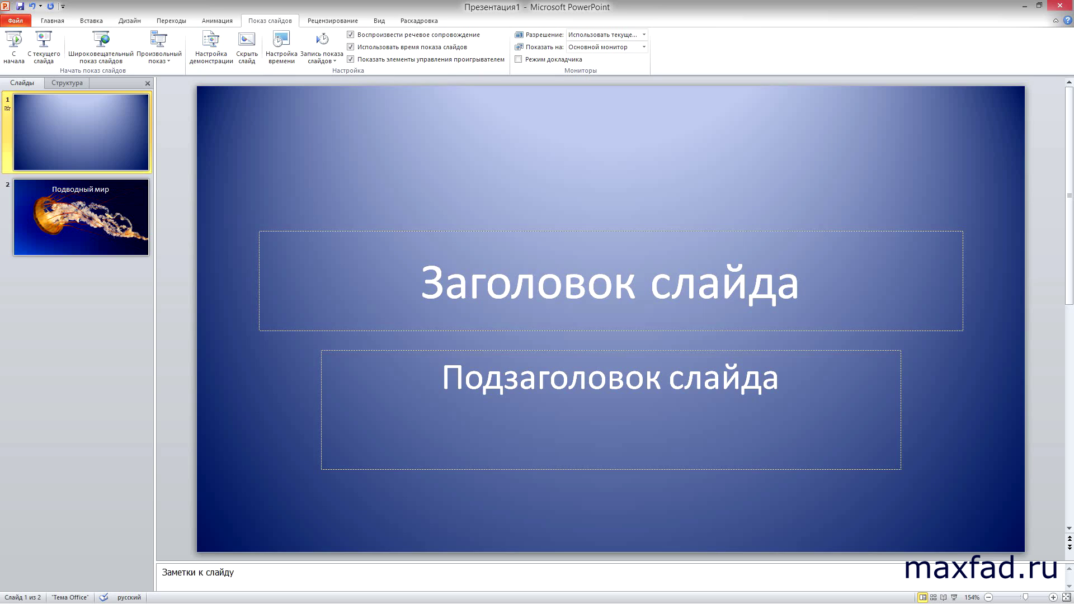
{"action": "left_click", "coordinate": [172, 21]}
{"action": "left_click", "coordinate": [81, 217]}
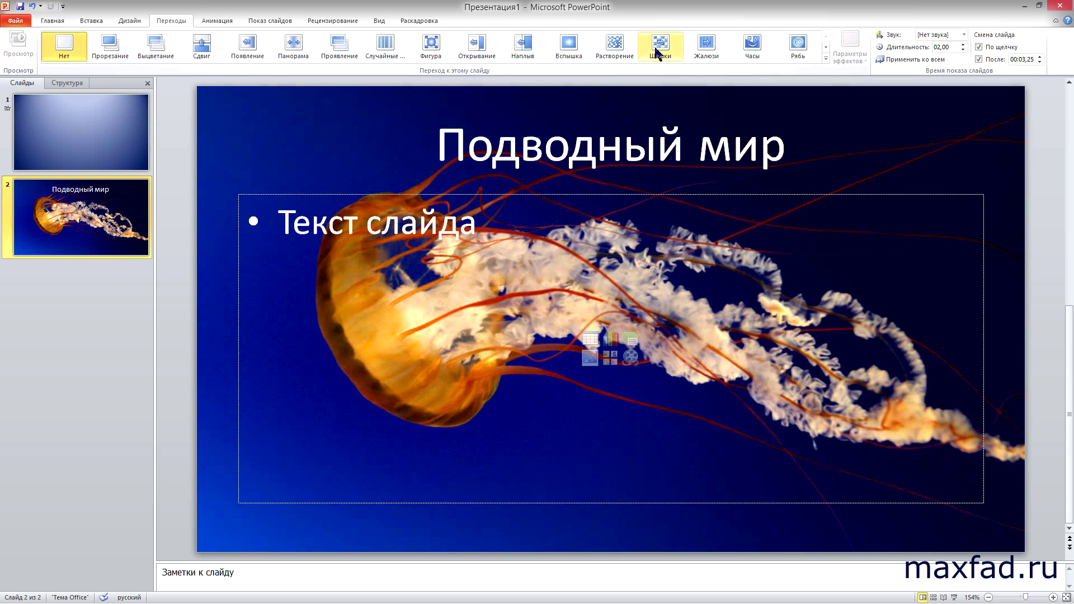
{"action": "left_click", "coordinate": [658, 53]}
{"action": "left_click", "coordinate": [91, 124]}
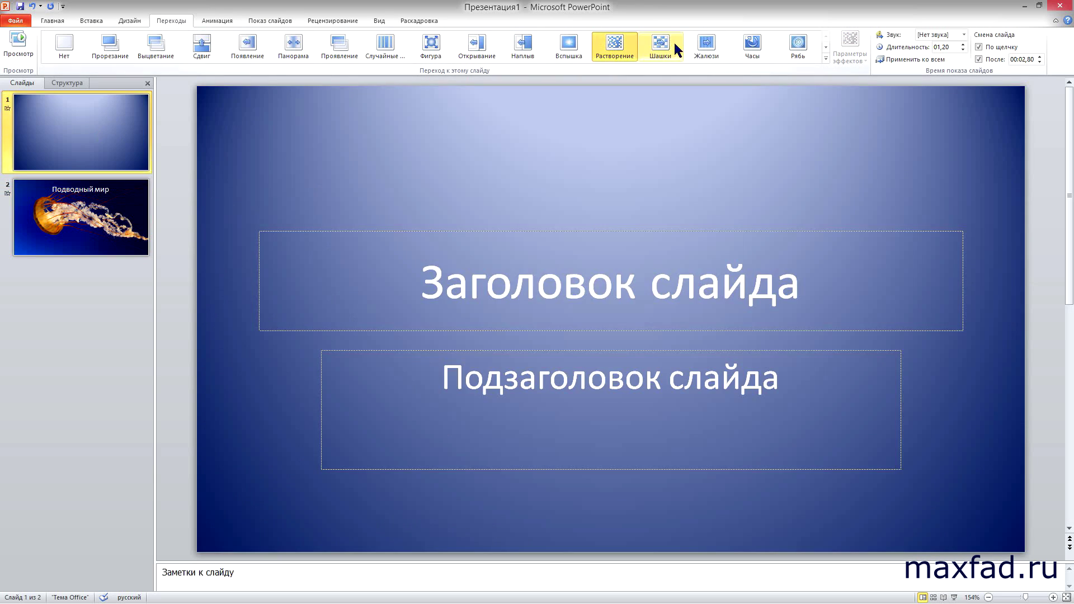
Replay the show from the beginning through the Подводный мир jellyfish slide
{"action": "key", "text": "Down"}
{"action": "left_click", "coordinate": [270, 21]}
{"action": "left_click", "coordinate": [17, 53]}
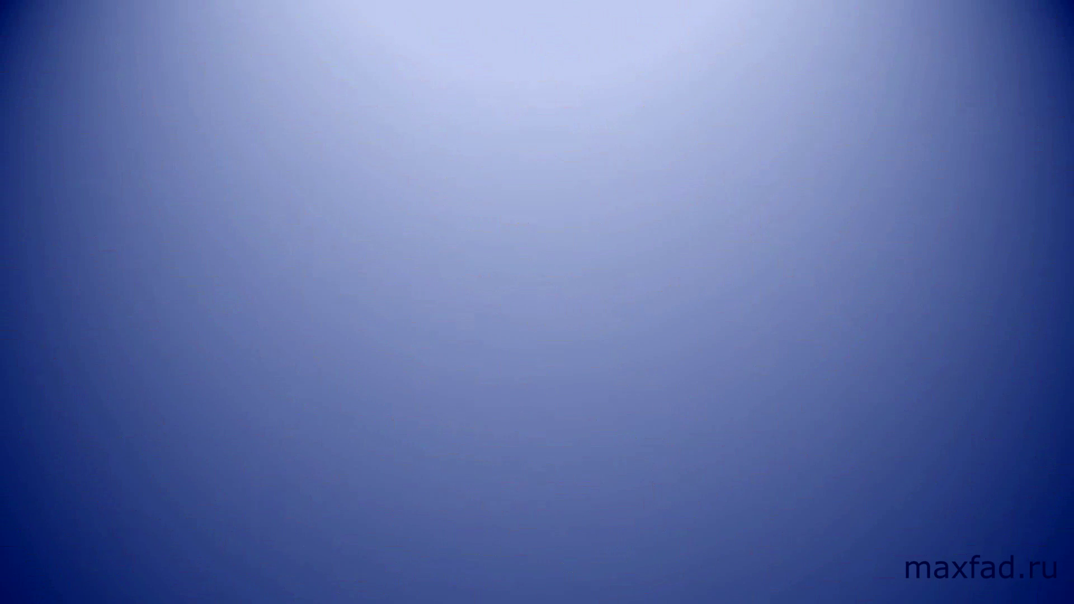
{"action": "key", "text": "Right"}
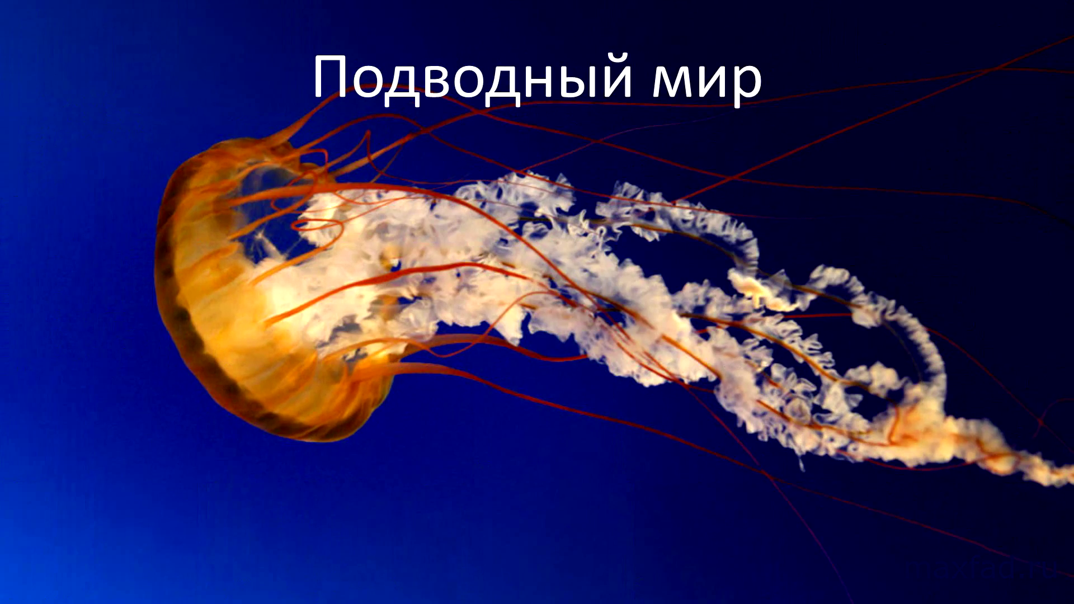
{"action": "key", "text": "Right"}
Leave the slideshow and title slide 1 'Пример презентации'
{"action": "left_click", "coordinate": [367, 193]}
{"action": "left_click", "coordinate": [542, 291]}
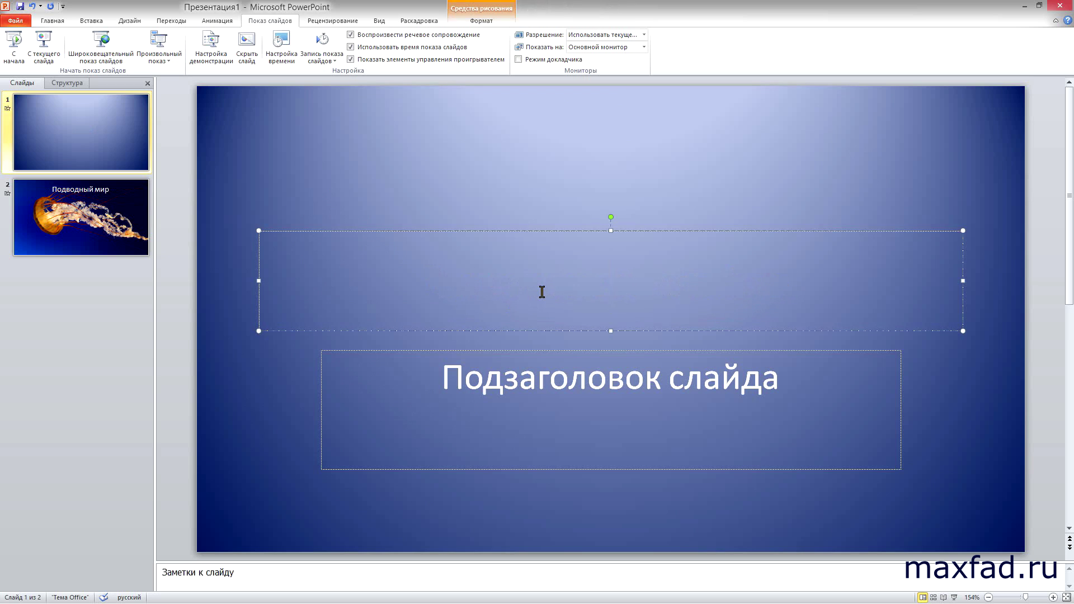
{"action": "type", "text": "Пример презентации"}
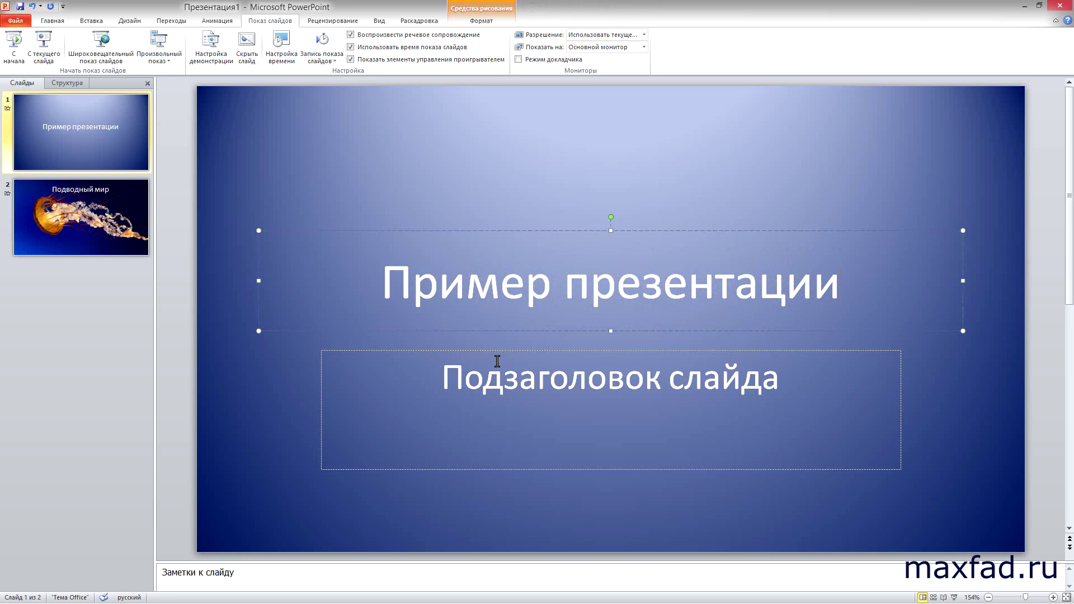
Select the 'Подводный мир' title text on slide 2
{"action": "left_click", "coordinate": [82, 218]}
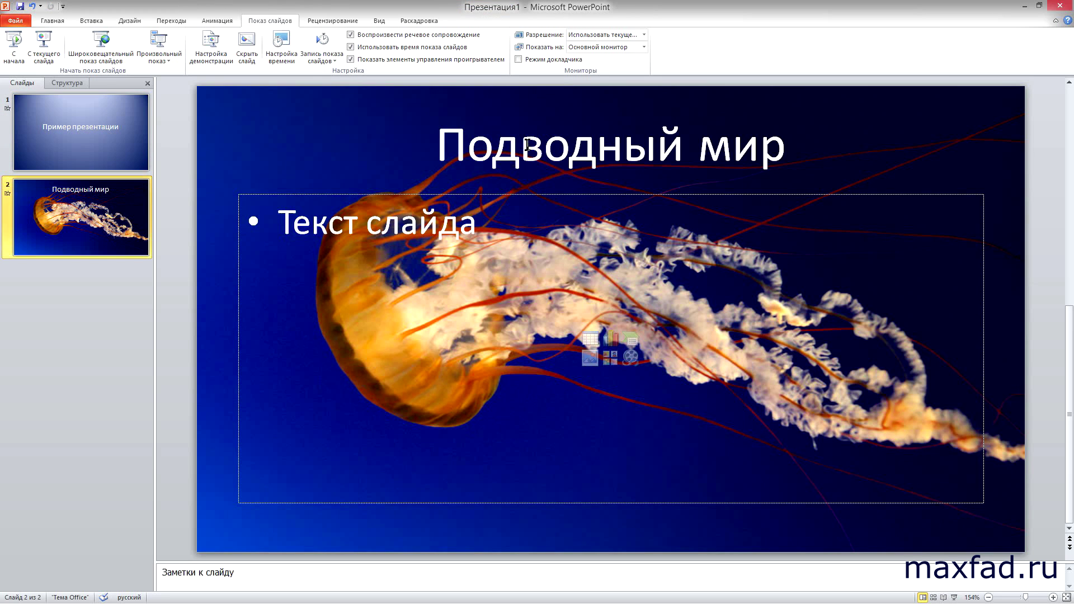
{"action": "left_click", "coordinate": [472, 149]}
{"action": "left_click_drag", "start_coordinate": [438, 146], "coordinate": [794, 146]}
Give slide 2's title the Плавное приближение entrance animation
{"action": "left_click", "coordinate": [217, 20]}
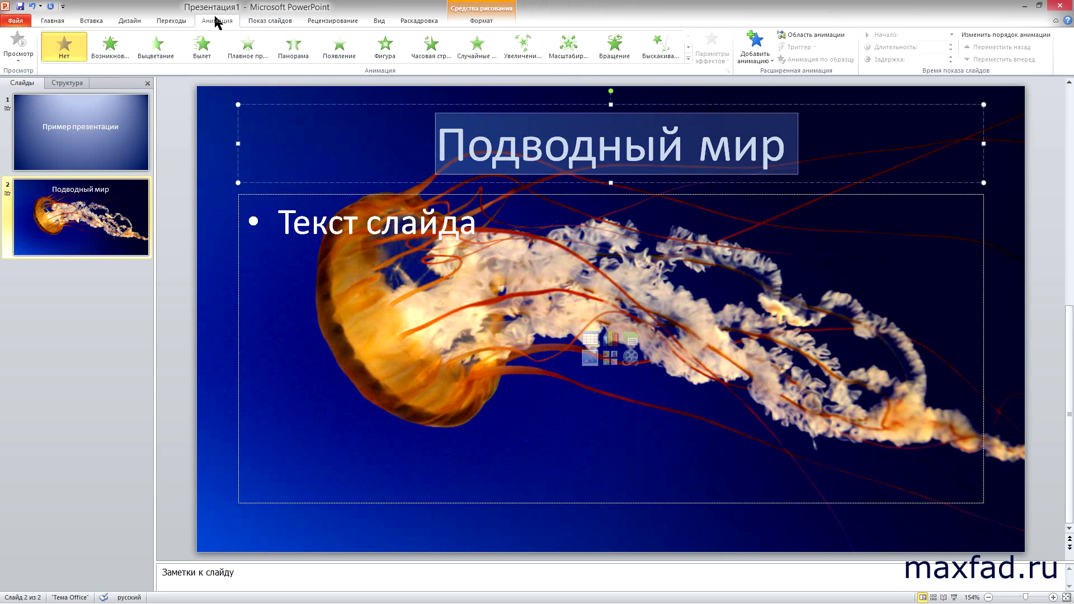
{"action": "left_click", "coordinate": [203, 49]}
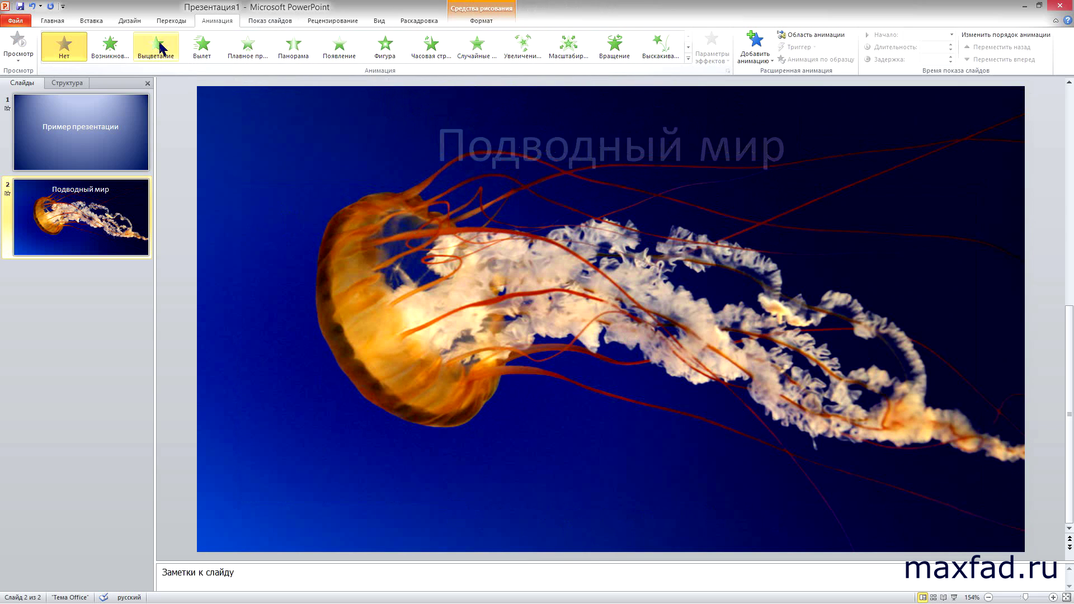
{"action": "left_click", "coordinate": [246, 48]}
Apply the Пульсация emphasis animation to slide 1's 'Пример презентации' title
{"action": "left_click", "coordinate": [89, 123]}
{"action": "left_click", "coordinate": [499, 268]}
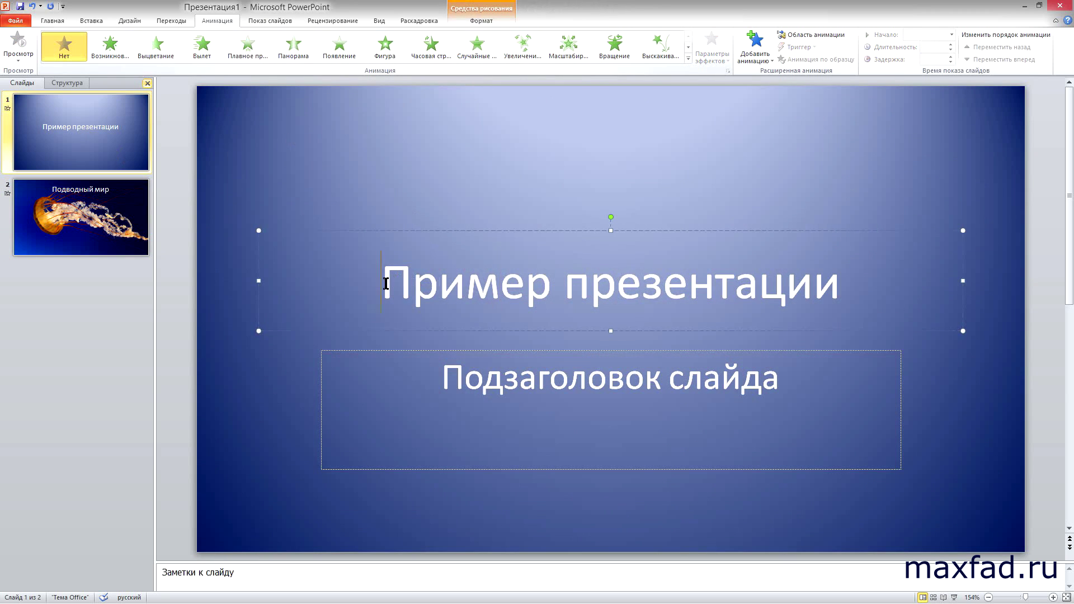
{"action": "left_click_drag", "start_coordinate": [384, 283], "coordinate": [790, 270]}
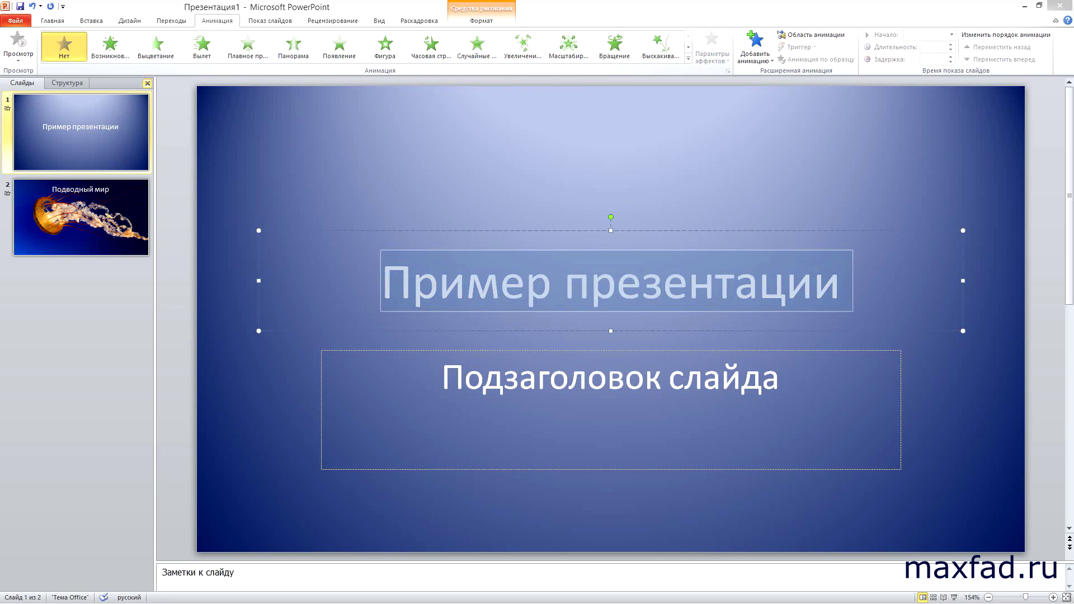
{"action": "left_click", "coordinate": [688, 58]}
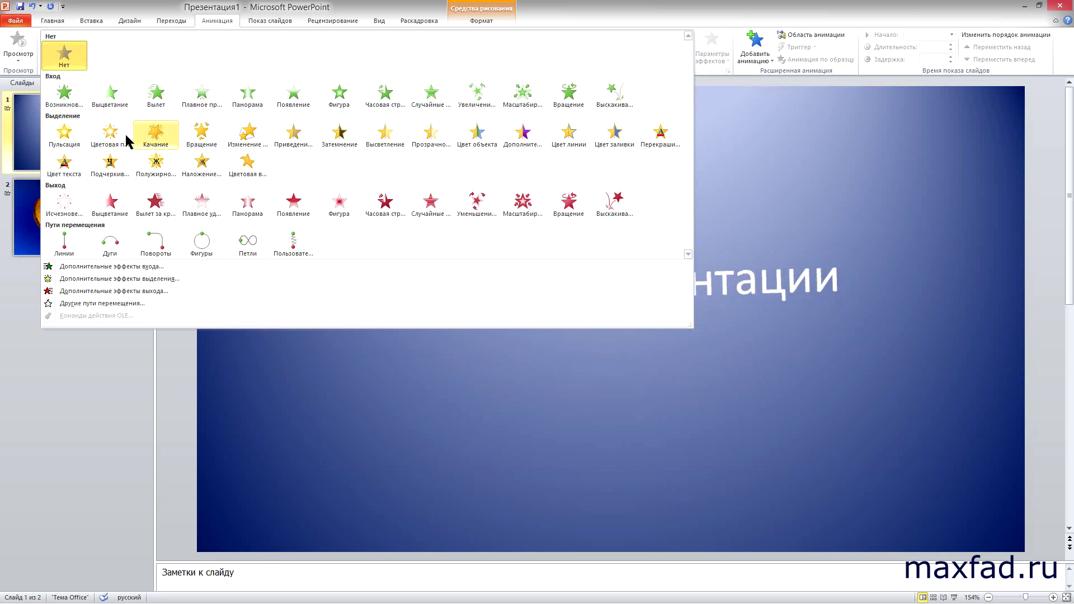
{"action": "left_click", "coordinate": [73, 139]}
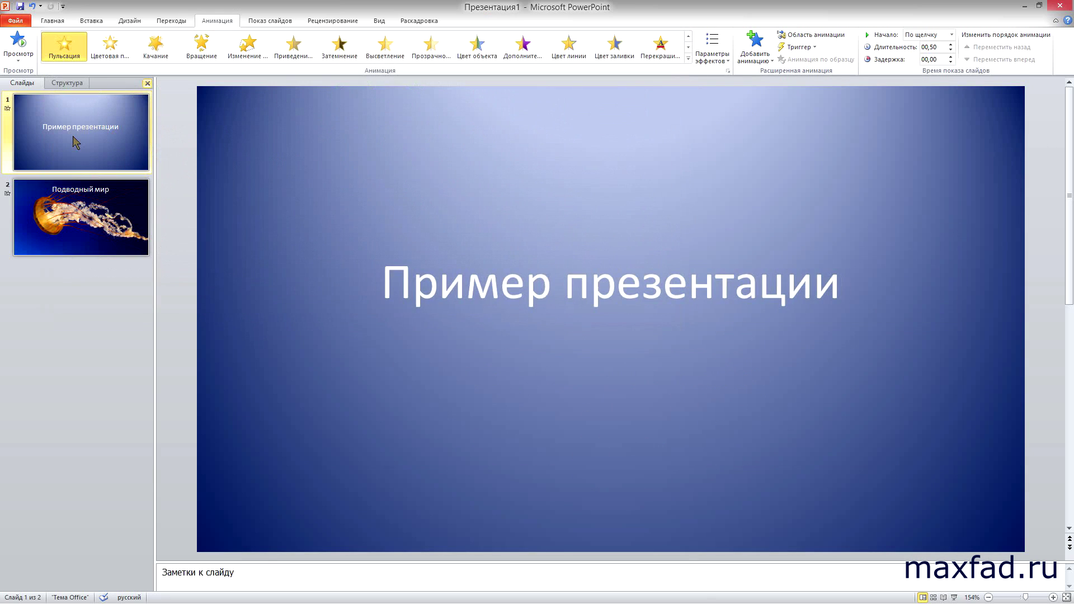
Play the slideshow from the beginning through both slides
{"action": "left_click", "coordinate": [264, 21]}
{"action": "left_click", "coordinate": [16, 44]}
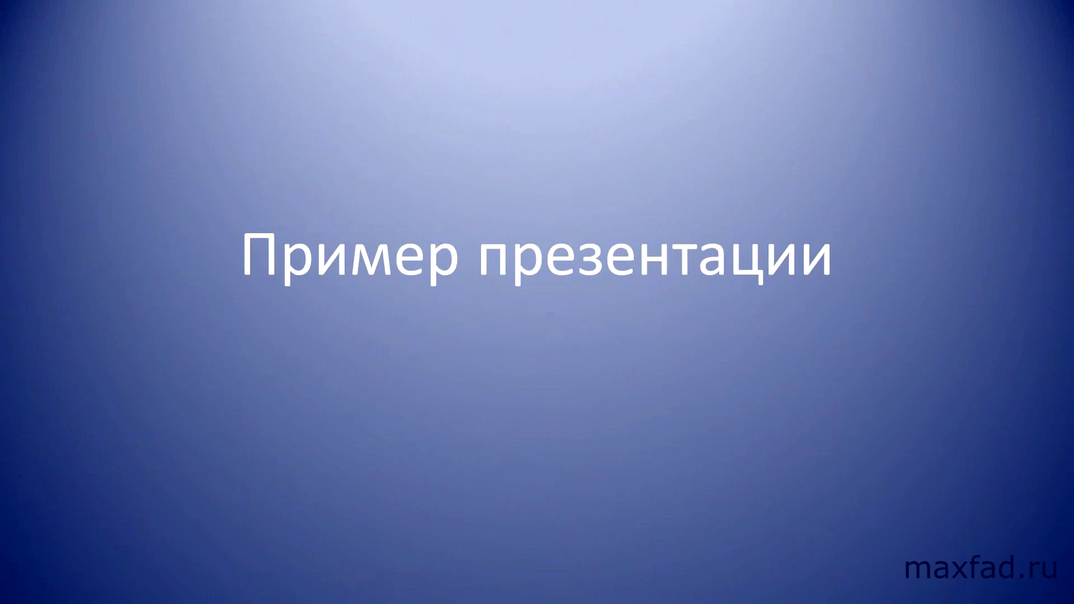
{"action": "key", "text": "Right"}
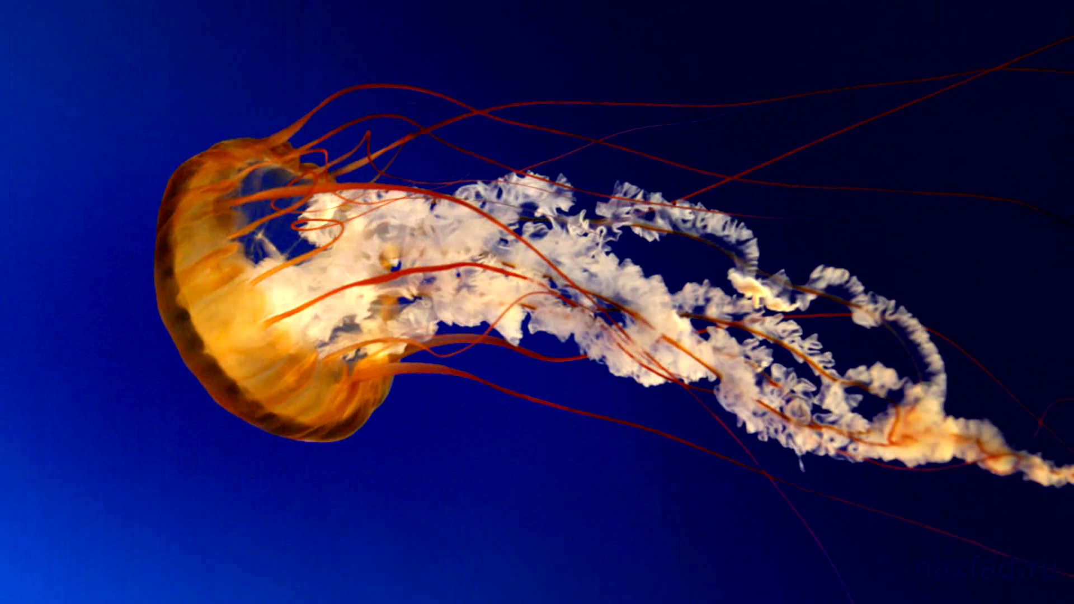
{"action": "left_click", "coordinate": [518, 159]}
Leave the slideshow and save the presentation as PDF, 'Пример презентации.pdf'
{"action": "left_click", "coordinate": [518, 158]}
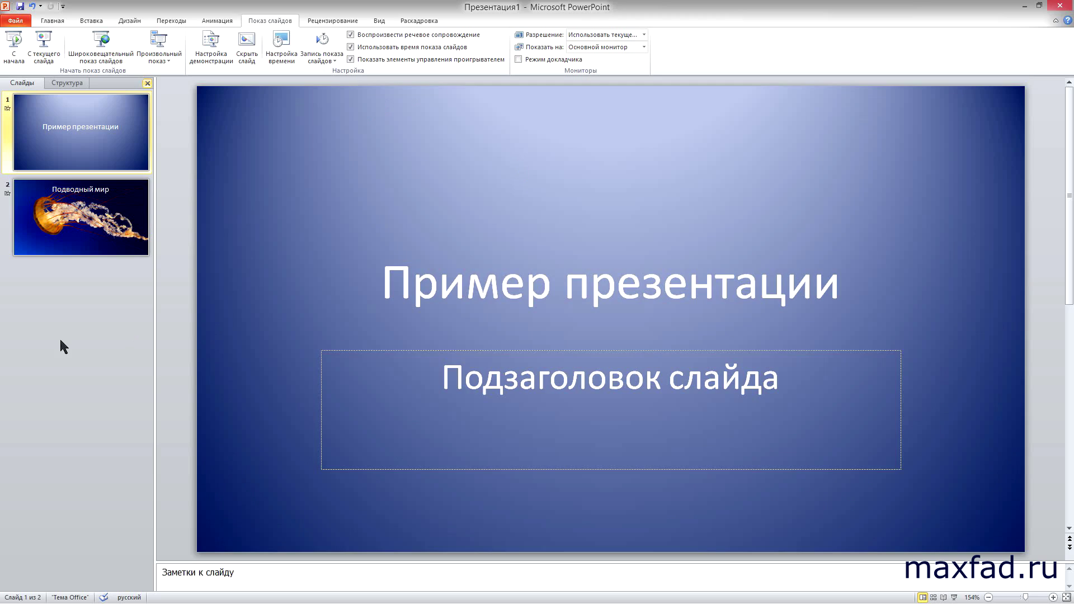
{"action": "left_click", "coordinate": [17, 22]}
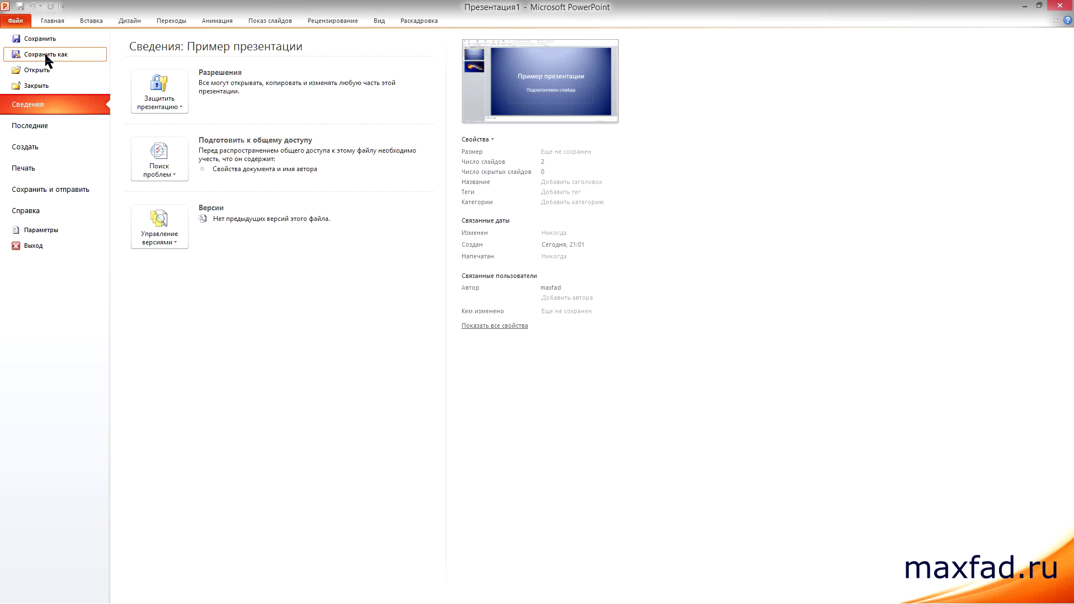
{"action": "key", "text": "Escape"}
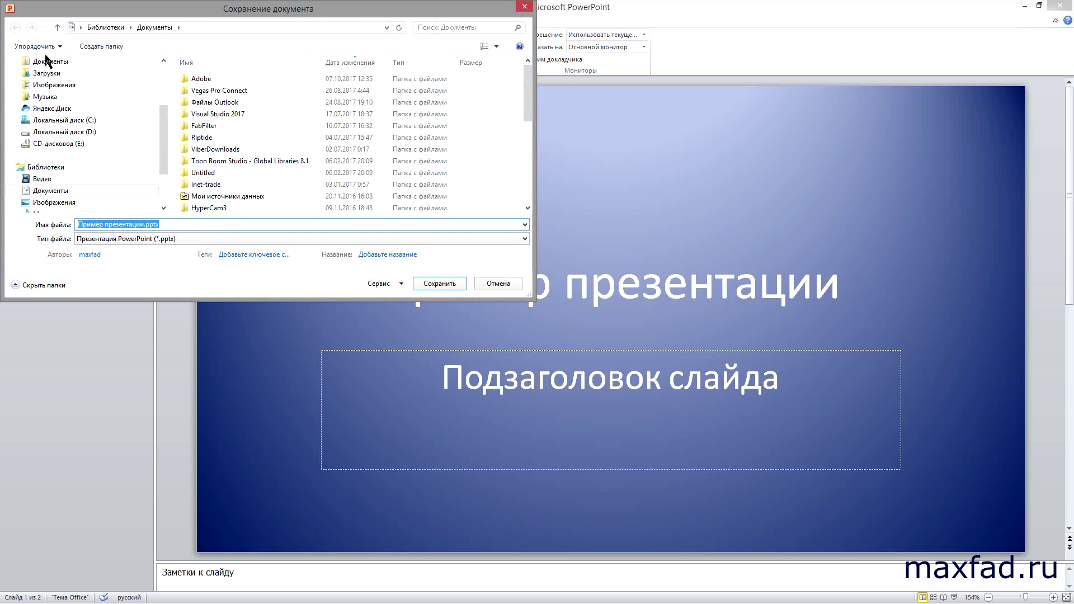
{"action": "left_click", "coordinate": [178, 238]}
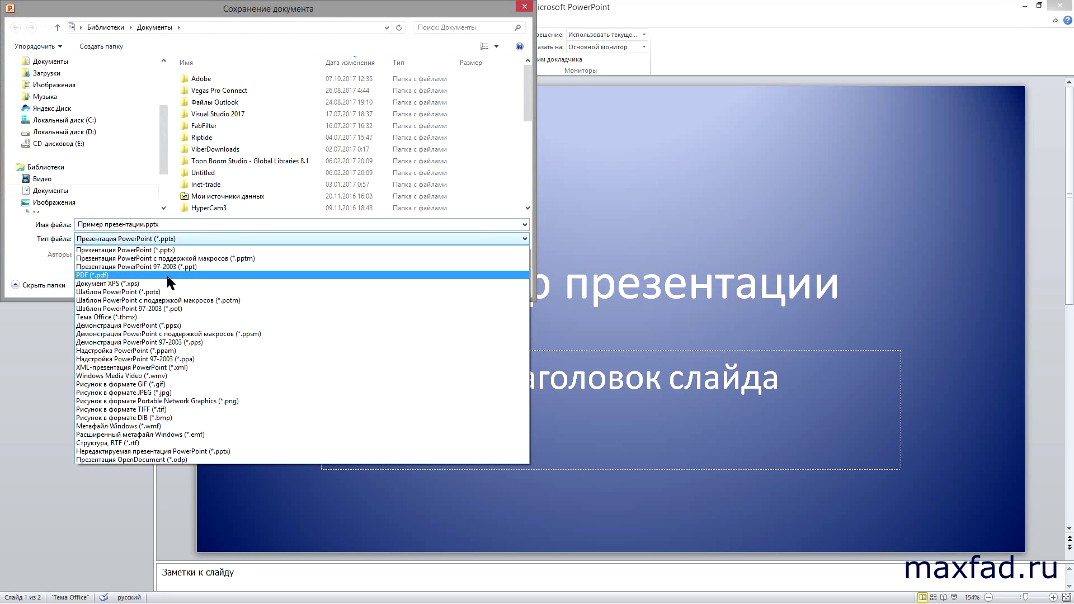
{"action": "left_click", "coordinate": [167, 275]}
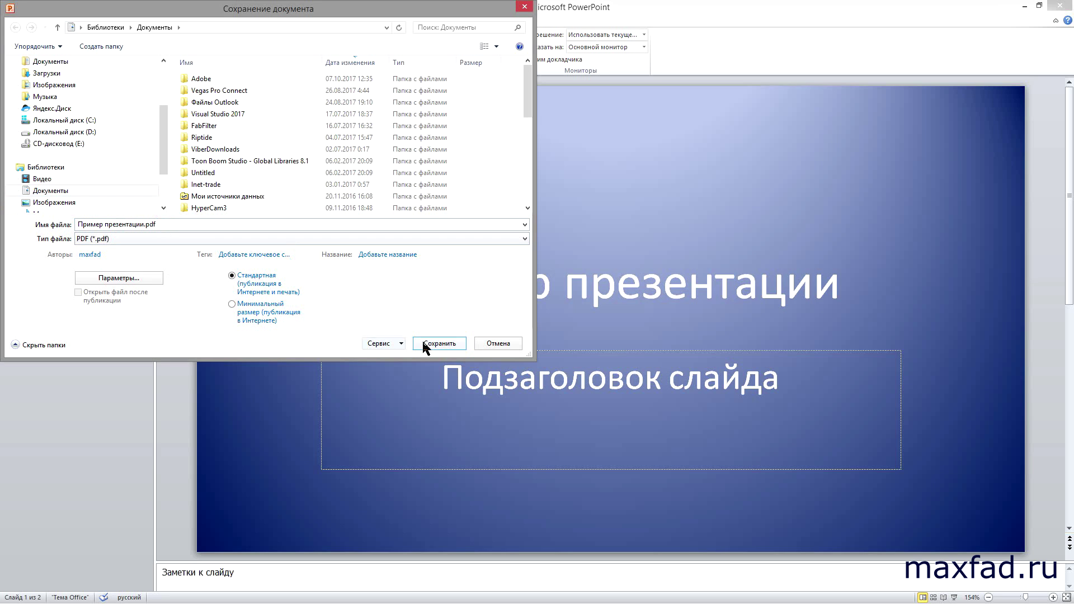
{"action": "left_click", "coordinate": [494, 344]}
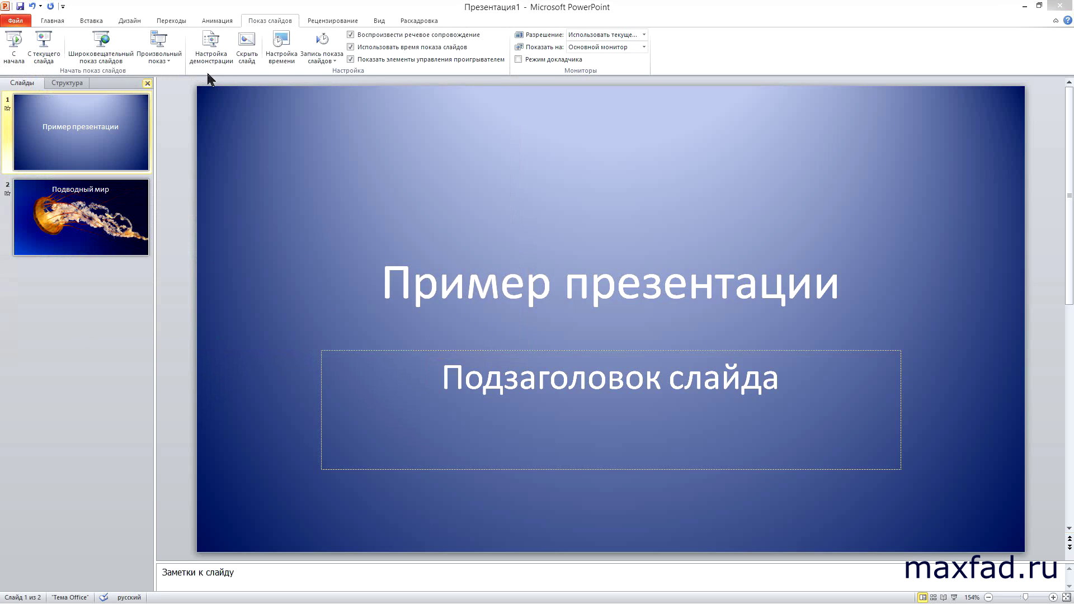
Save the presentation as Windows Media Video (*.wmv), 'Пример презентации.wmv'
{"action": "left_click", "coordinate": [16, 21]}
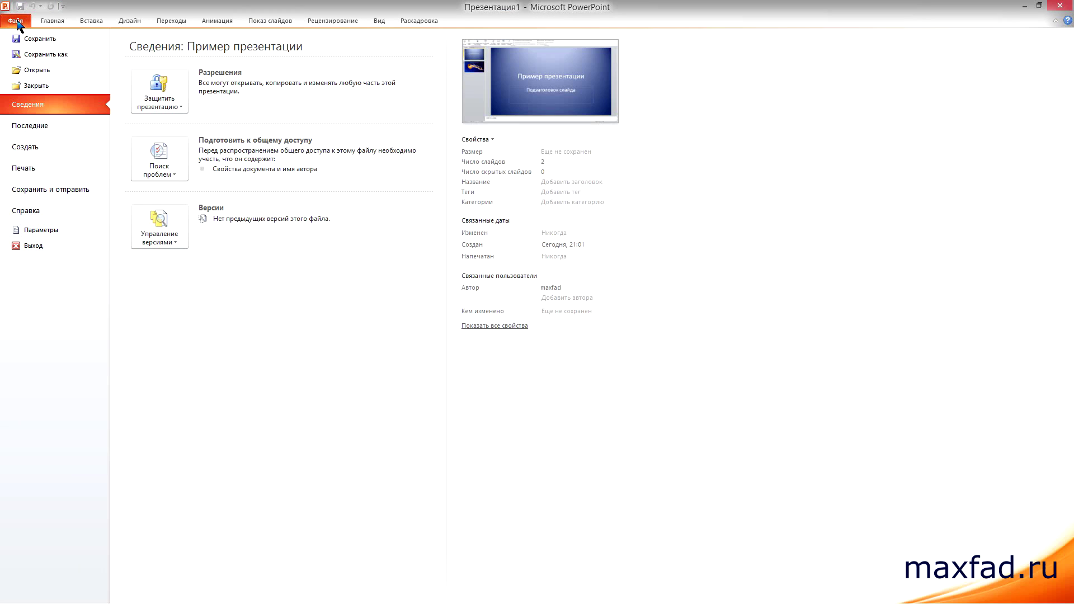
{"action": "left_click", "coordinate": [34, 54]}
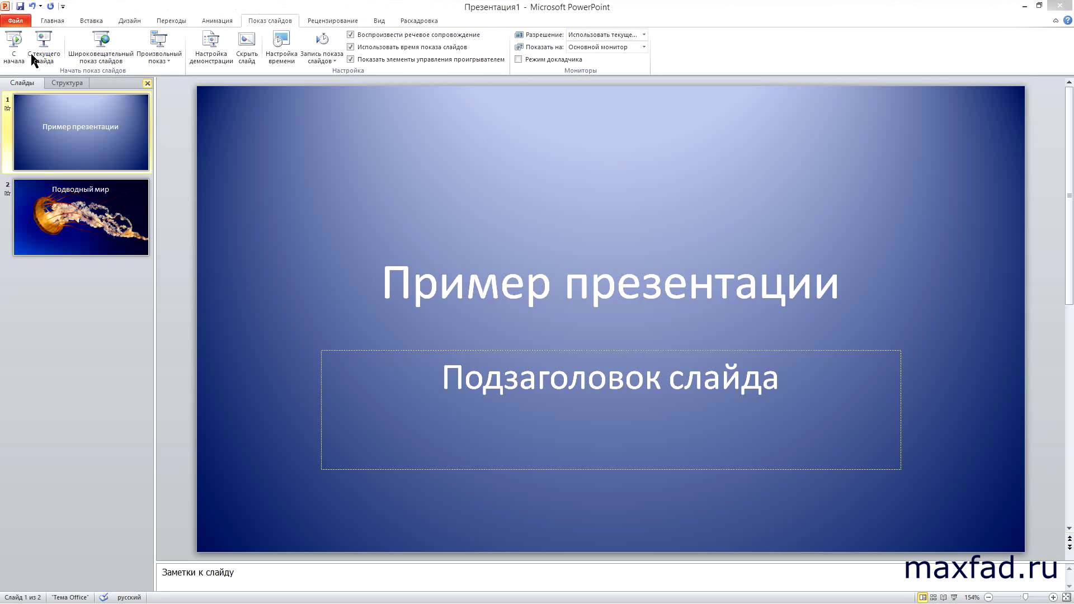
{"action": "left_click", "coordinate": [199, 239]}
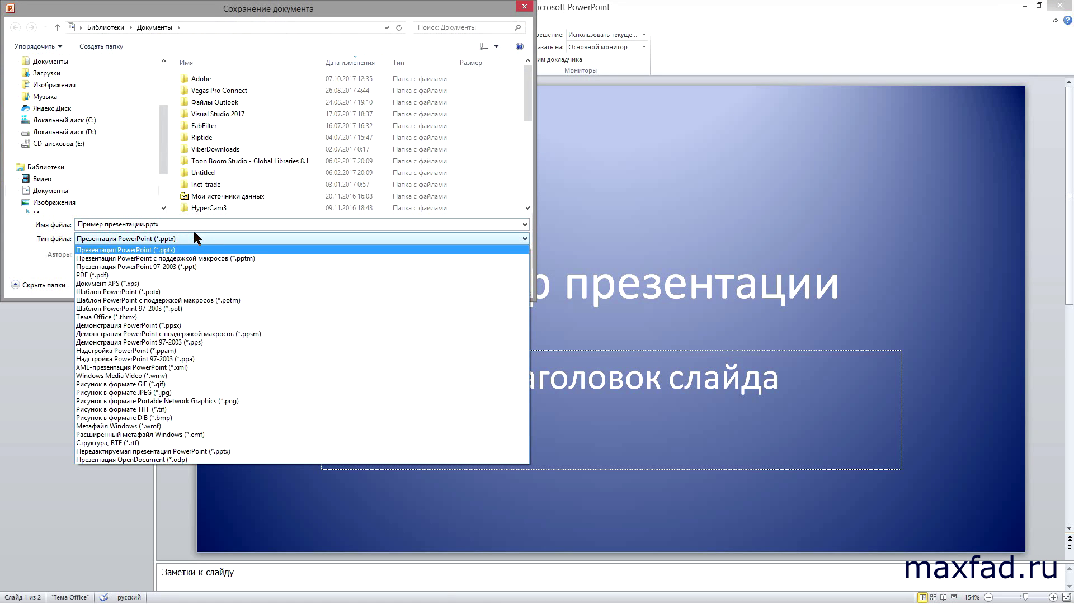
{"action": "left_click", "coordinate": [184, 376]}
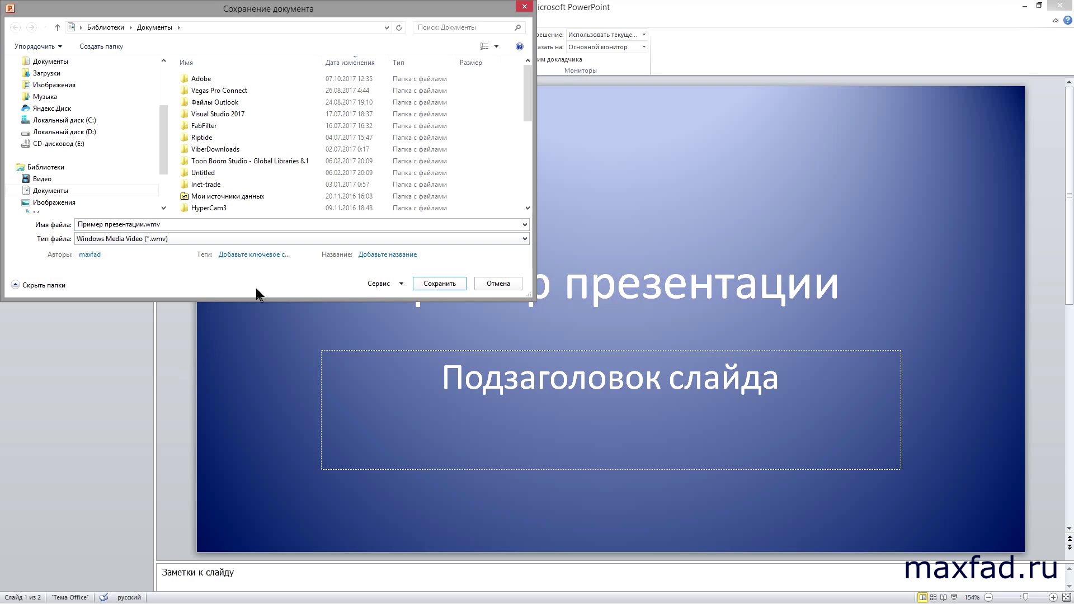
{"action": "left_click", "coordinate": [437, 284]}
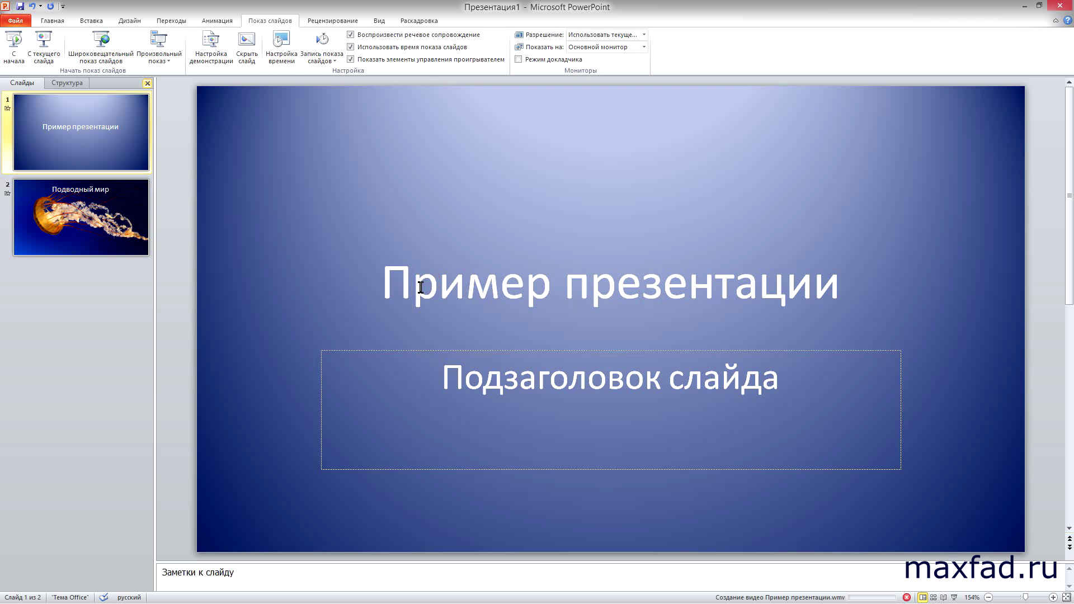
Minimize PowerPoint, open the .wmv from Документы in KMPlayer, and go full screen
{"action": "left_click", "coordinate": [1026, 6]}
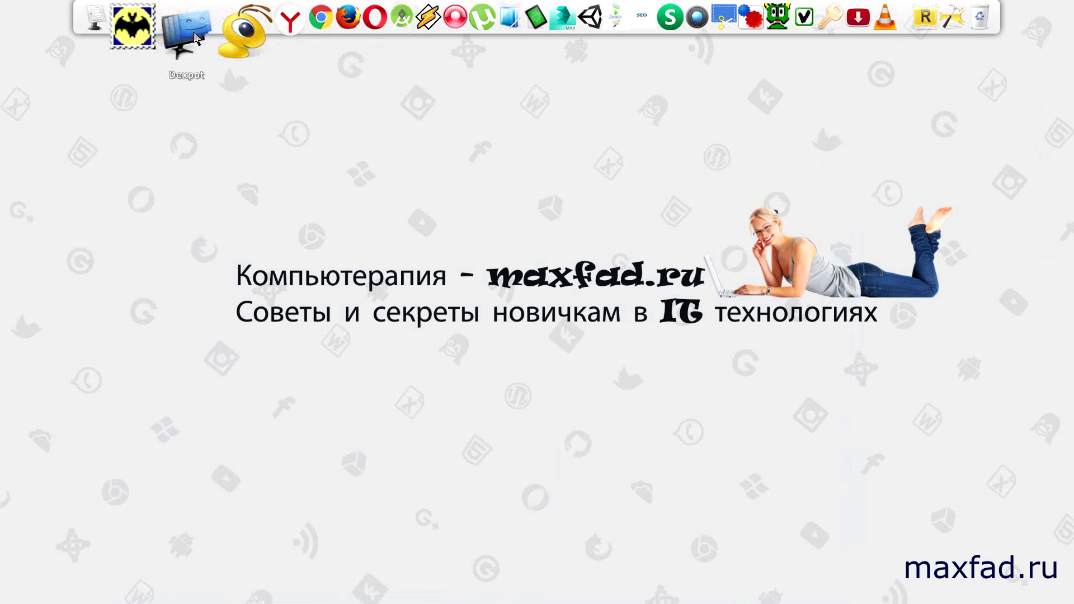
{"action": "left_click", "coordinate": [137, 42]}
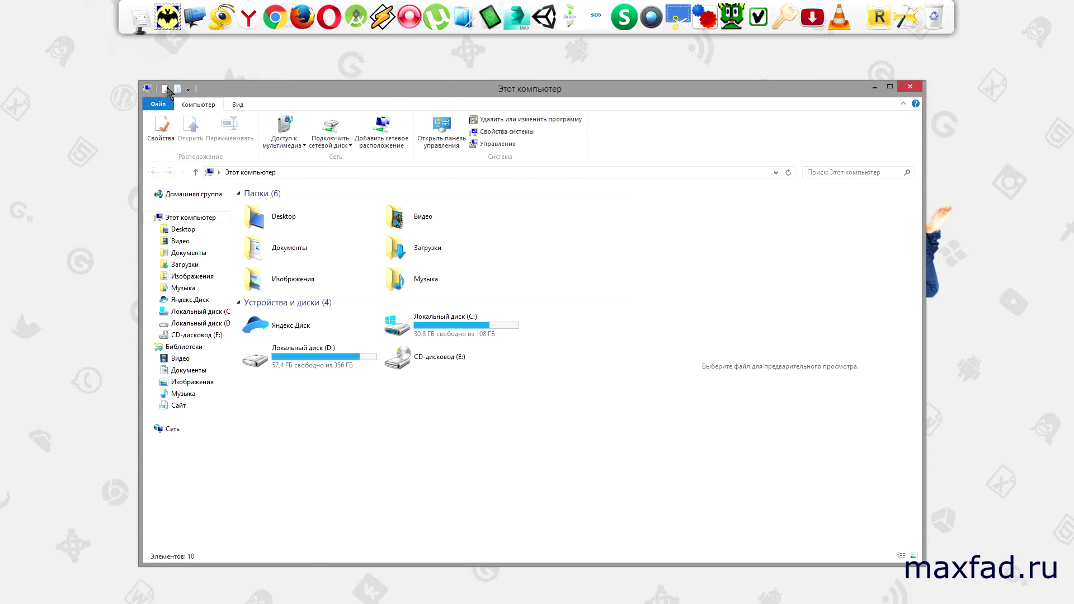
{"action": "double_click", "coordinate": [289, 249]}
{"action": "left_click", "coordinate": [726, 58]}
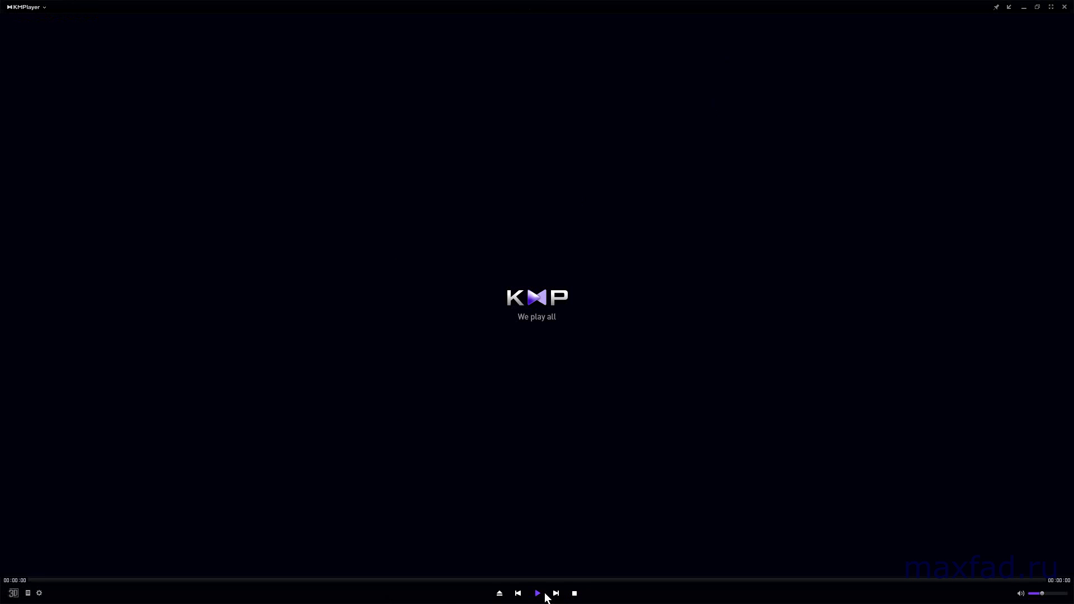
Play the 'Пример презентации.wmv' video and close the Explorer window behind it
{"action": "left_click", "coordinate": [544, 595]}
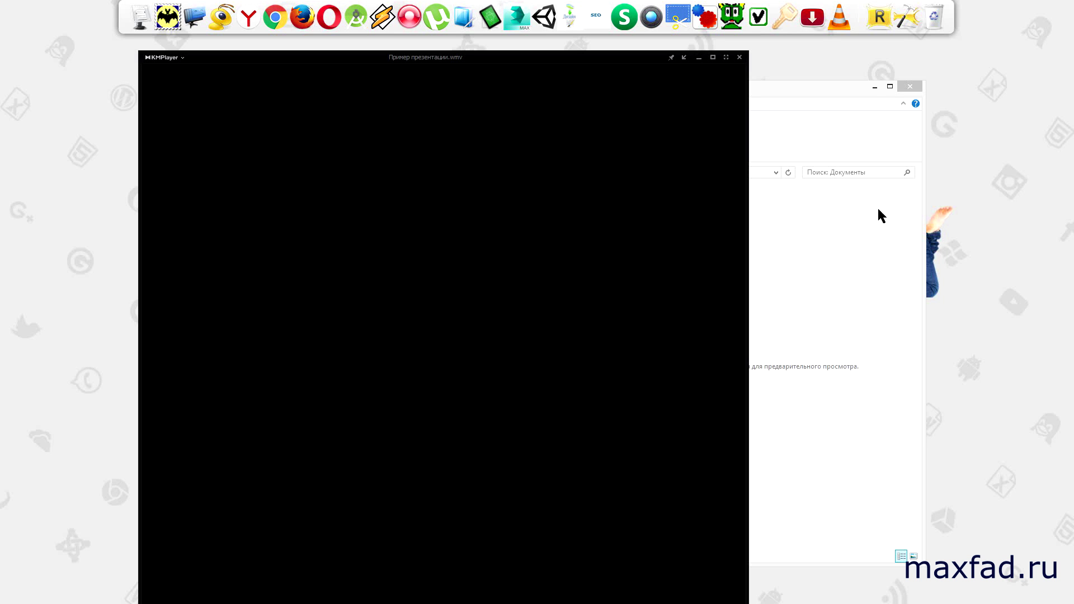
{"action": "left_click", "coordinate": [874, 88]}
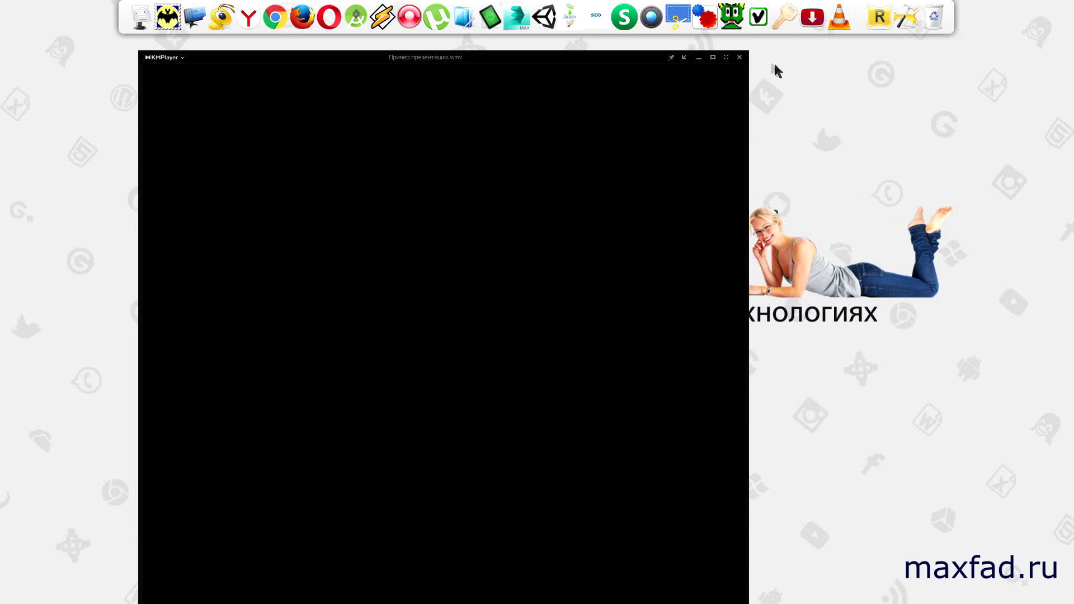
Close the KMPlayer window
{"action": "left_click", "coordinate": [740, 57]}
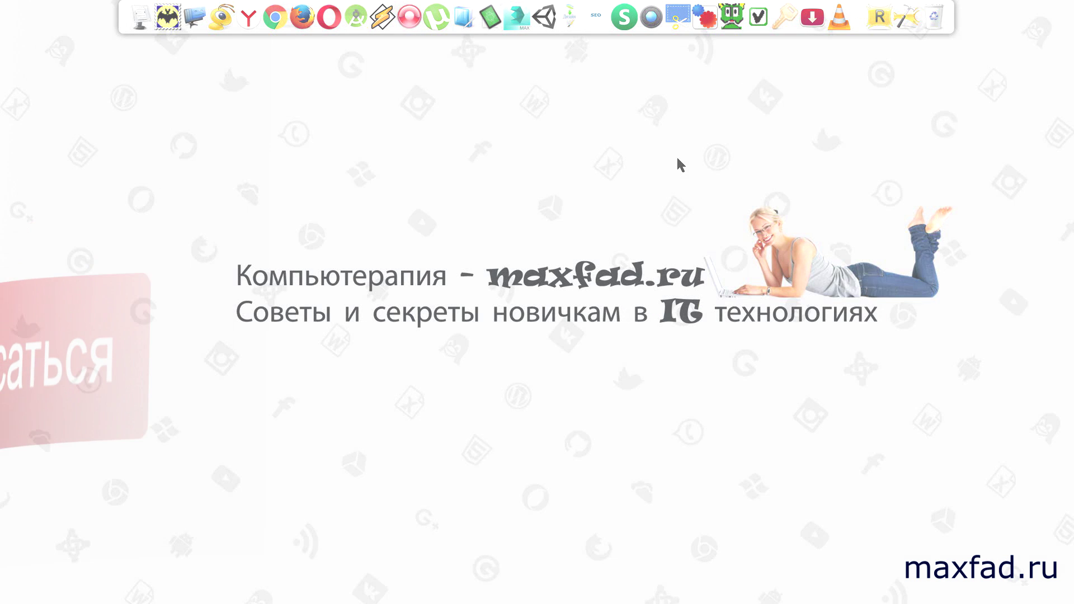